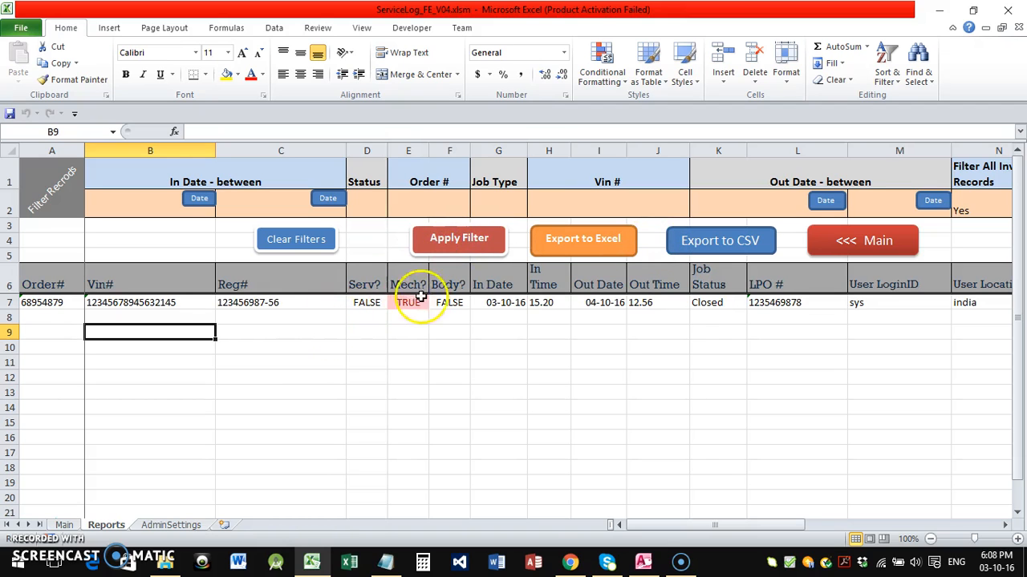
Step: Start a new service request from the main sheet and enter its order number, VIN and registration number
{"action": "left_click_drag", "start_coordinate": [653, 529], "coordinate": [350, 415]}
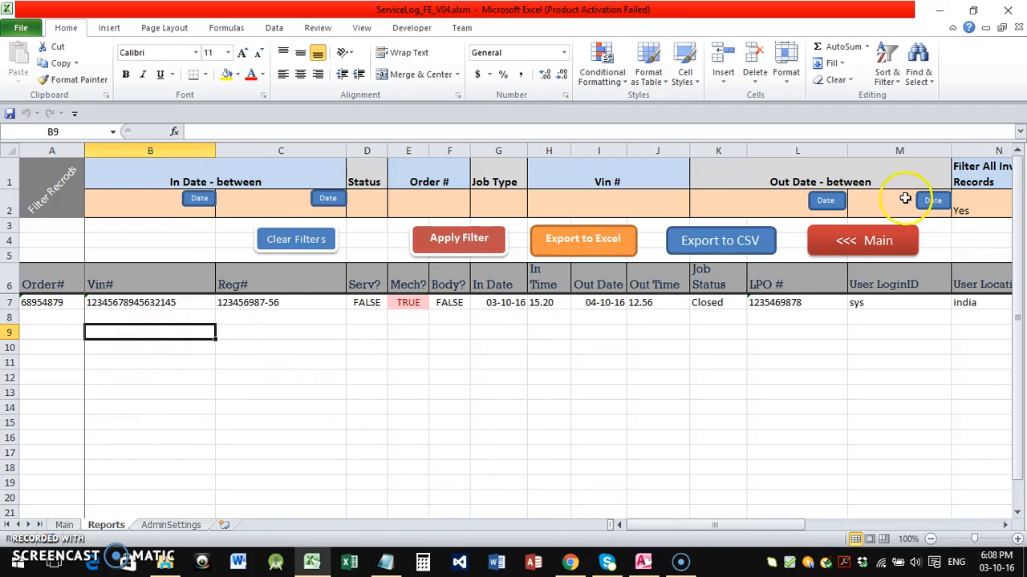
{"action": "left_click", "coordinate": [855, 240]}
{"action": "left_click", "coordinate": [251, 240]}
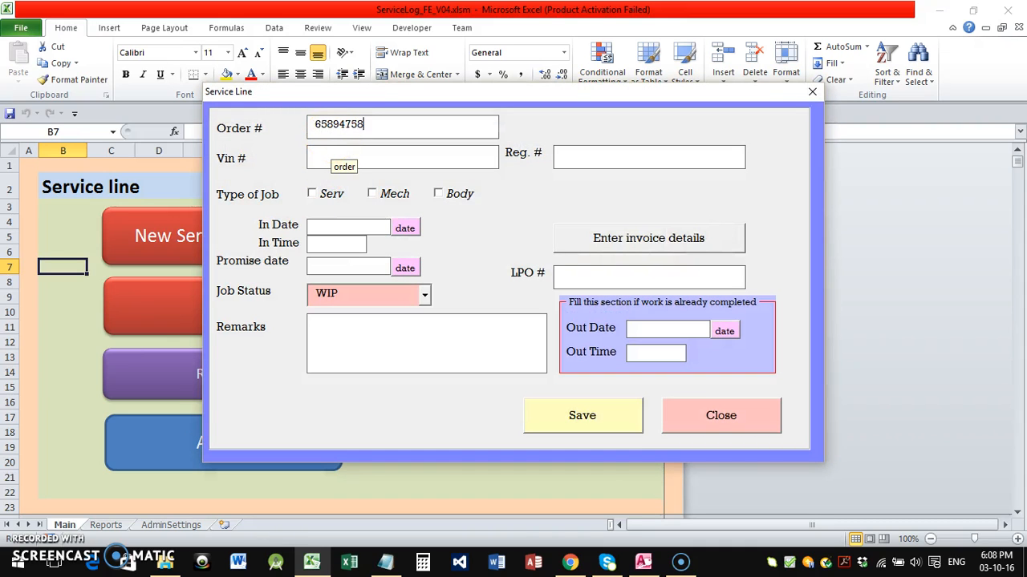
{"action": "left_click", "coordinate": [345, 162]}
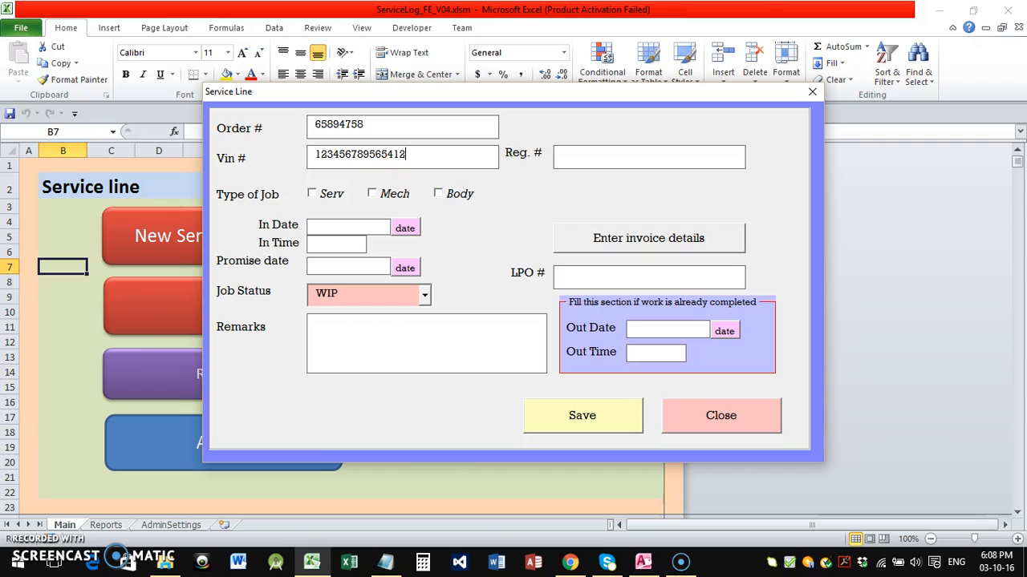
{"action": "left_click", "coordinate": [571, 158]}
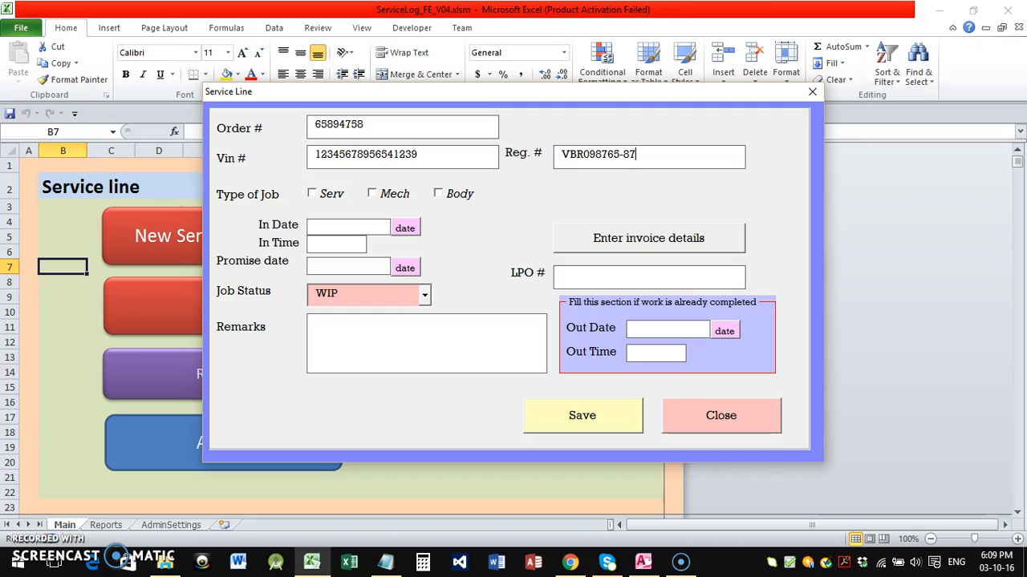
Step: Set the request's In Date to 02-10-2016, In Time to 14.25 and Promise date to 03-10-2016
{"action": "left_click", "coordinate": [405, 227]}
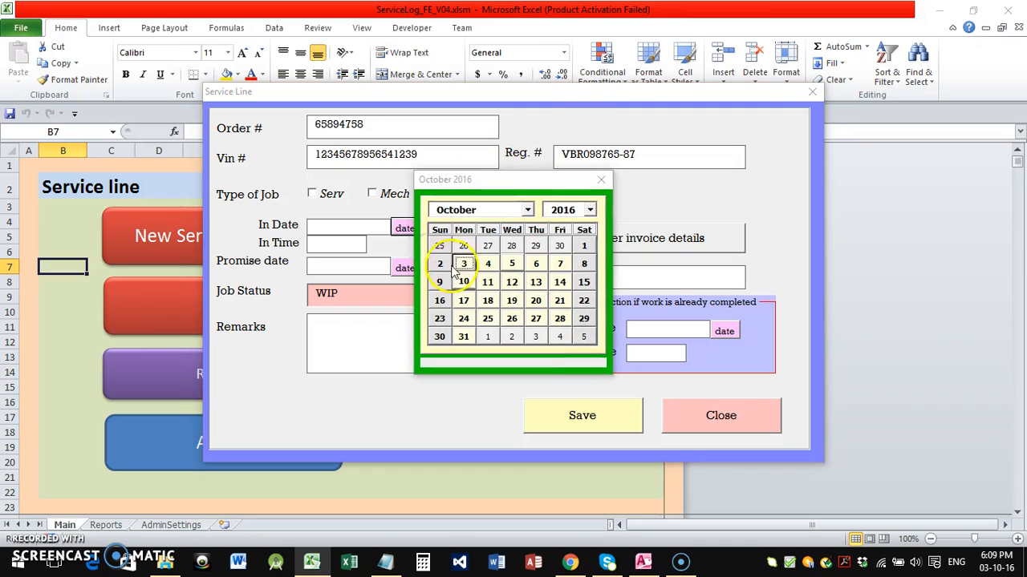
{"action": "left_click", "coordinate": [442, 266]}
{"action": "left_click", "coordinate": [343, 246]}
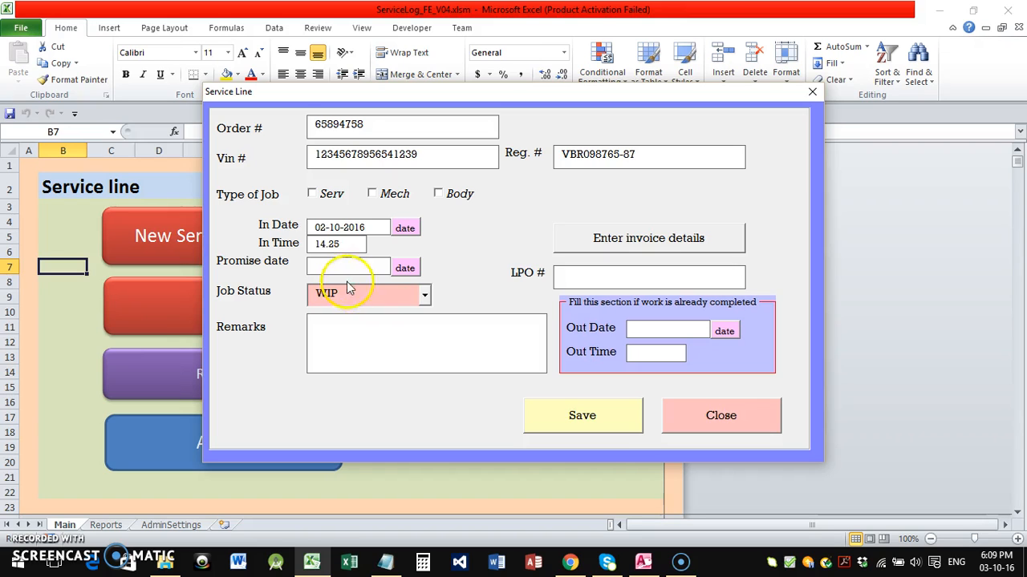
{"action": "left_click", "coordinate": [403, 269]}
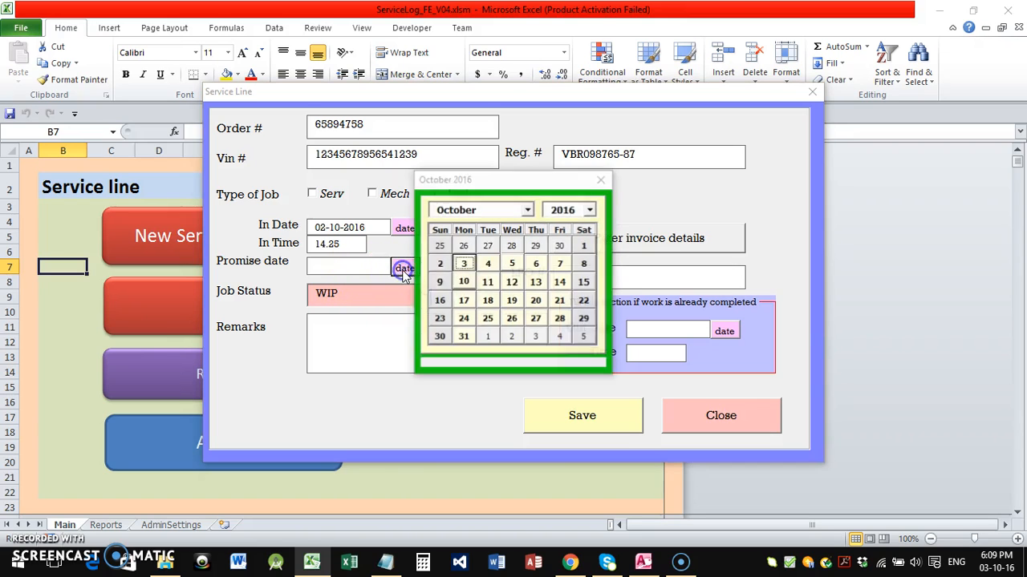
{"action": "left_click", "coordinate": [464, 264]}
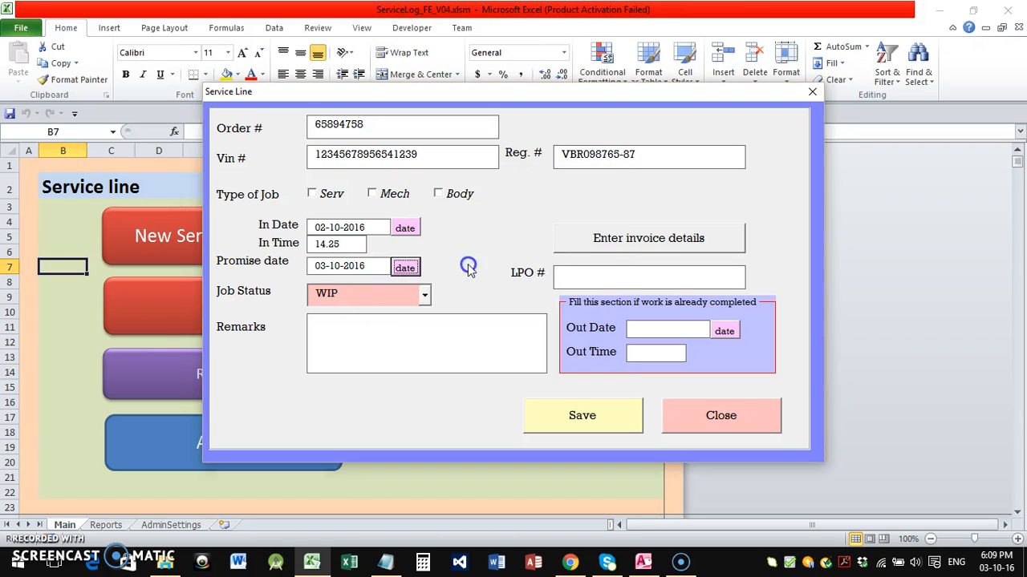
{"action": "left_click", "coordinate": [600, 271]}
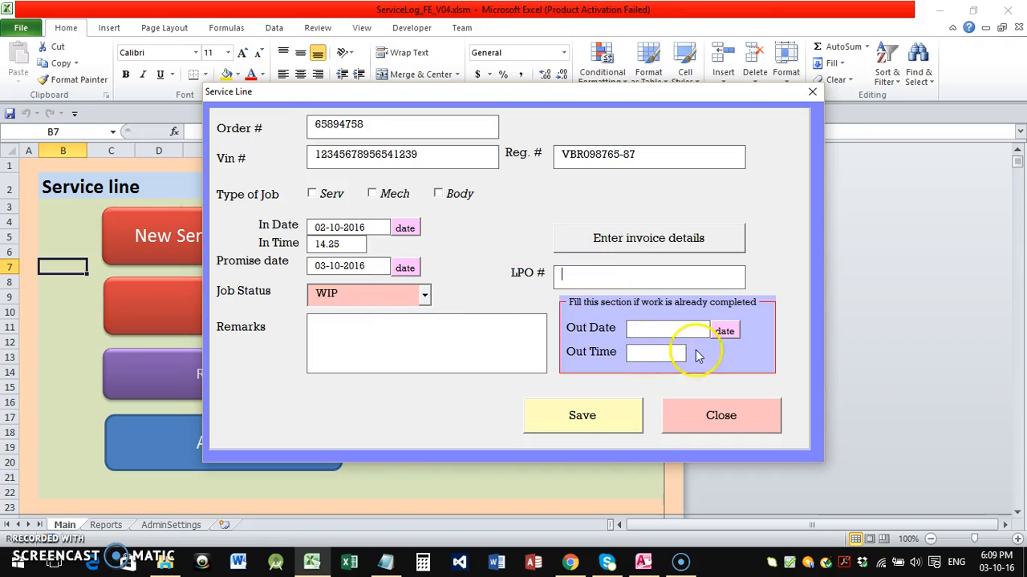
{"action": "left_click", "coordinate": [599, 430]}
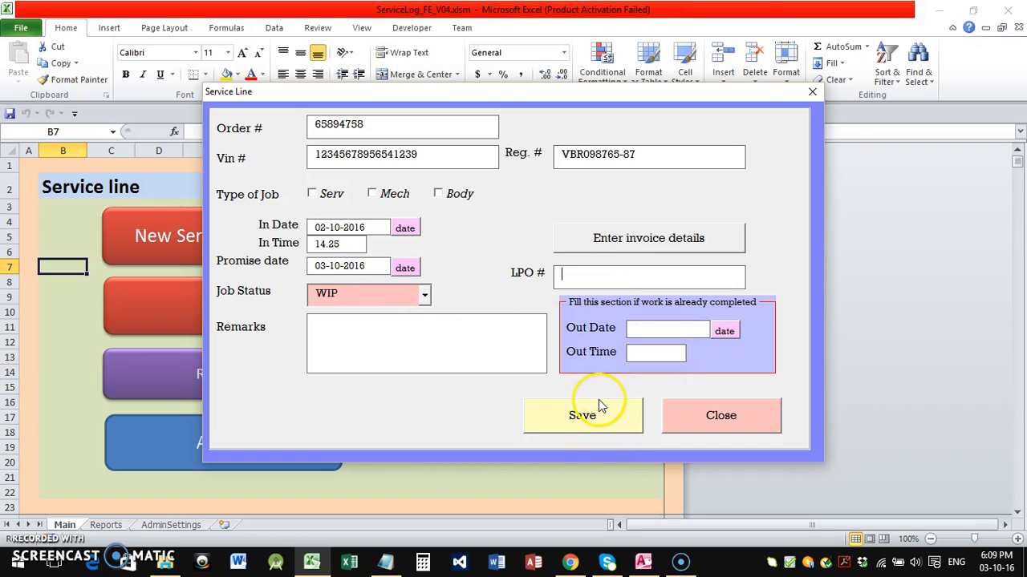
{"action": "left_click", "coordinate": [572, 277]}
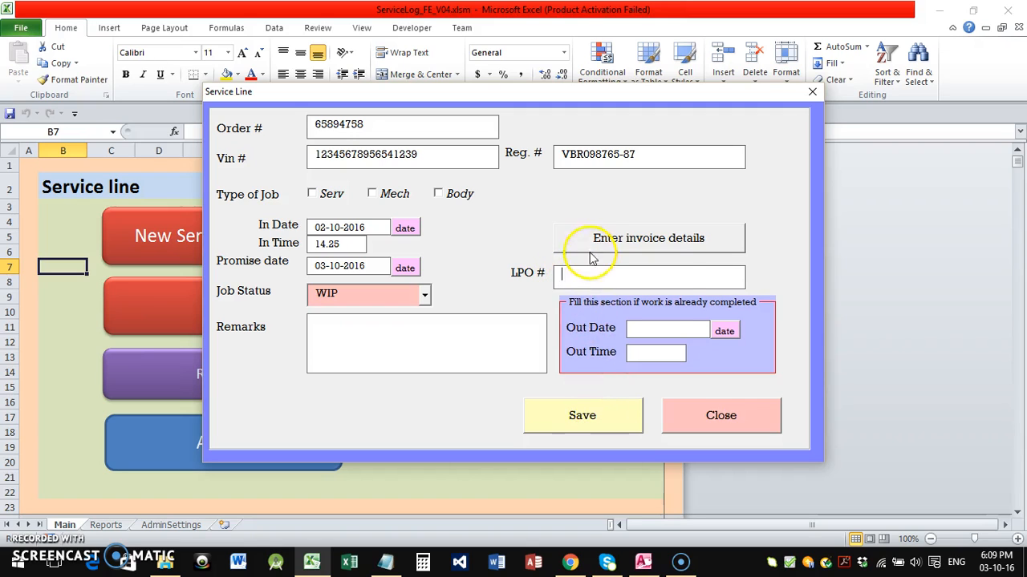
{"action": "left_click", "coordinate": [591, 257]}
{"action": "left_click", "coordinate": [582, 335]}
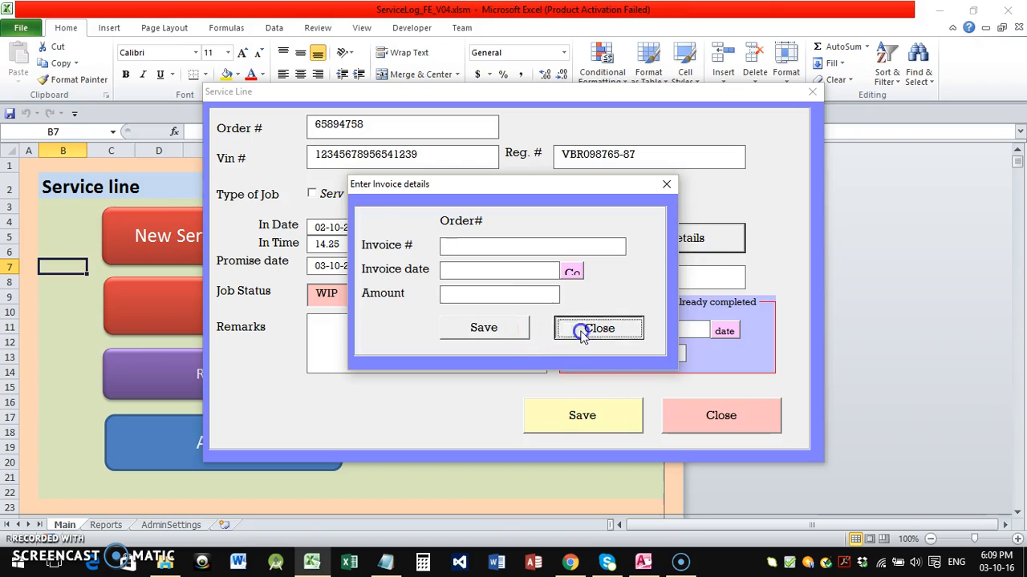
{"action": "left_click", "coordinate": [591, 277]}
Step: Enter the remark "Remarks 1", set the job type to Mech, and save the service request
{"action": "left_click", "coordinate": [380, 345]}
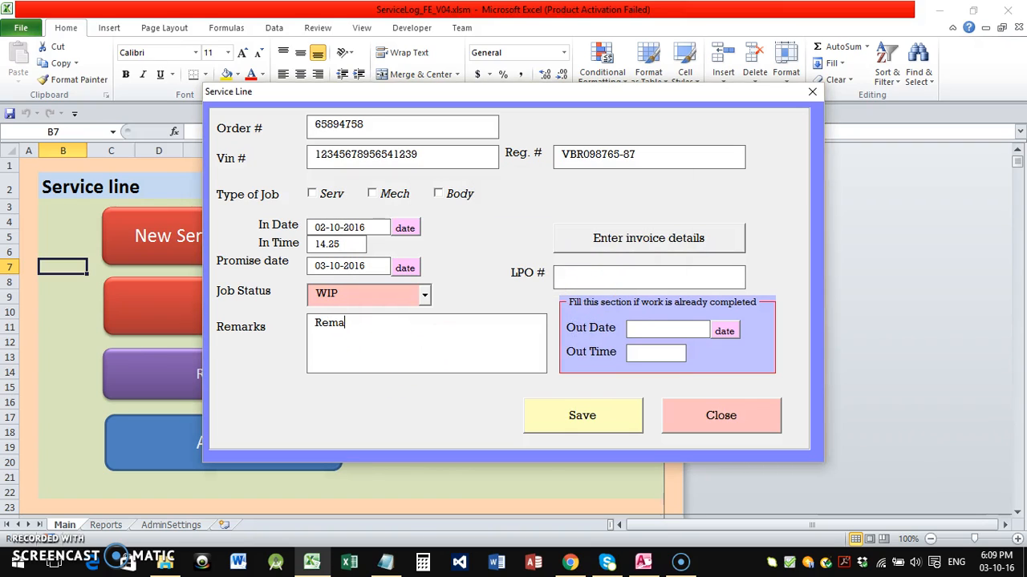
{"action": "left_click", "coordinate": [584, 412]}
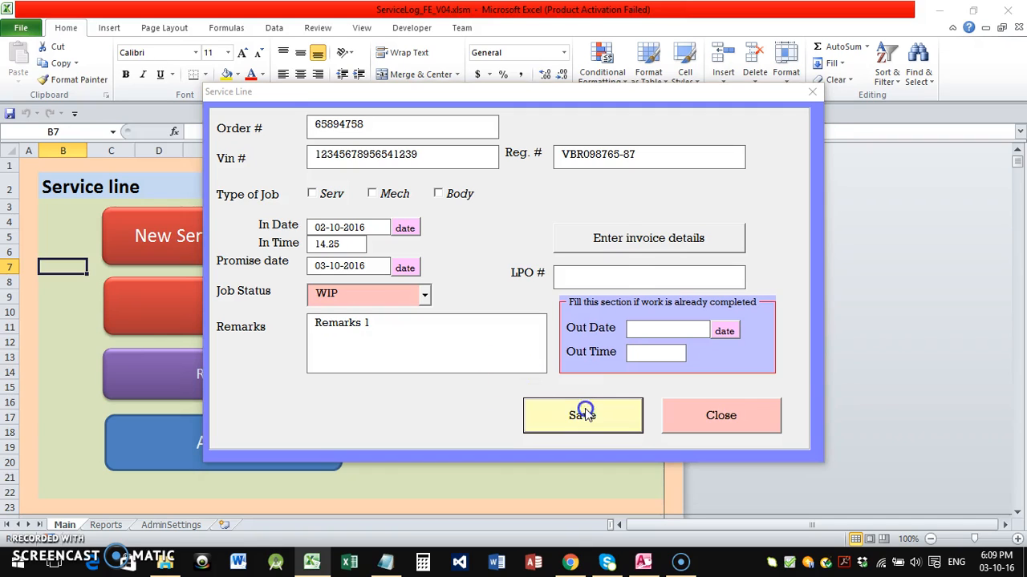
{"action": "left_click", "coordinate": [577, 335]}
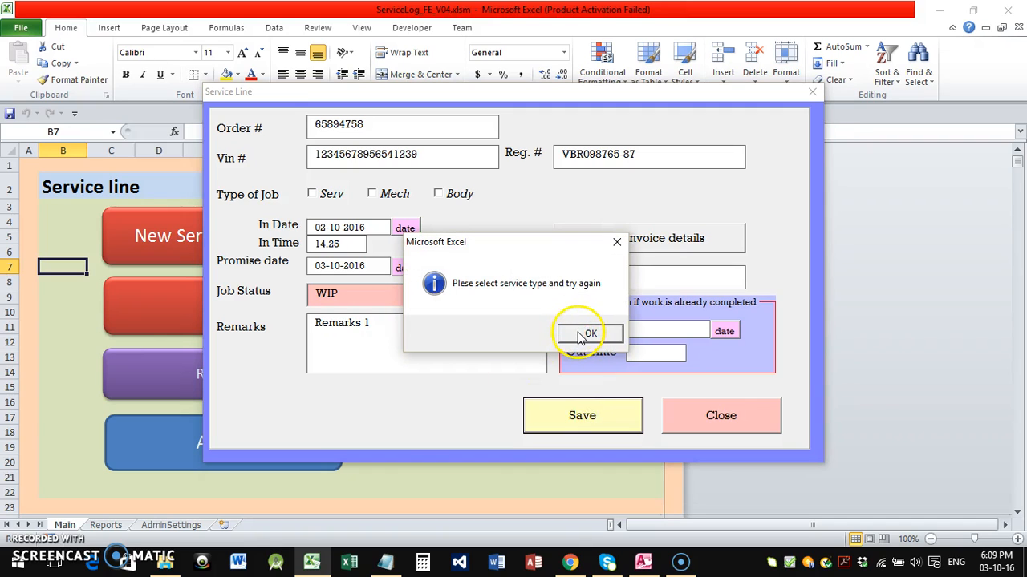
{"action": "left_click", "coordinate": [372, 194]}
{"action": "left_click", "coordinate": [568, 414]}
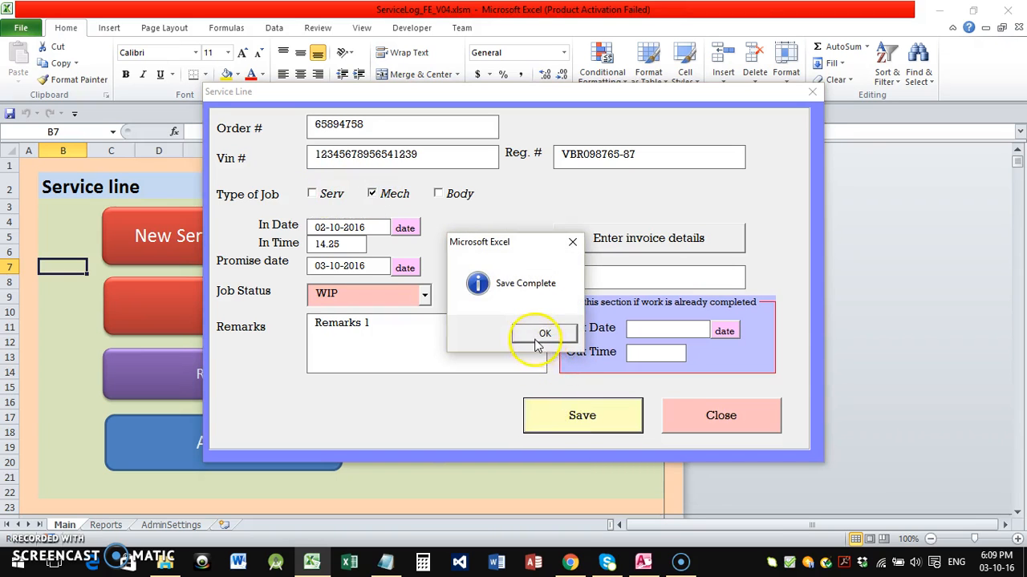
{"action": "left_click", "coordinate": [538, 341]}
{"action": "left_click", "coordinate": [695, 414]}
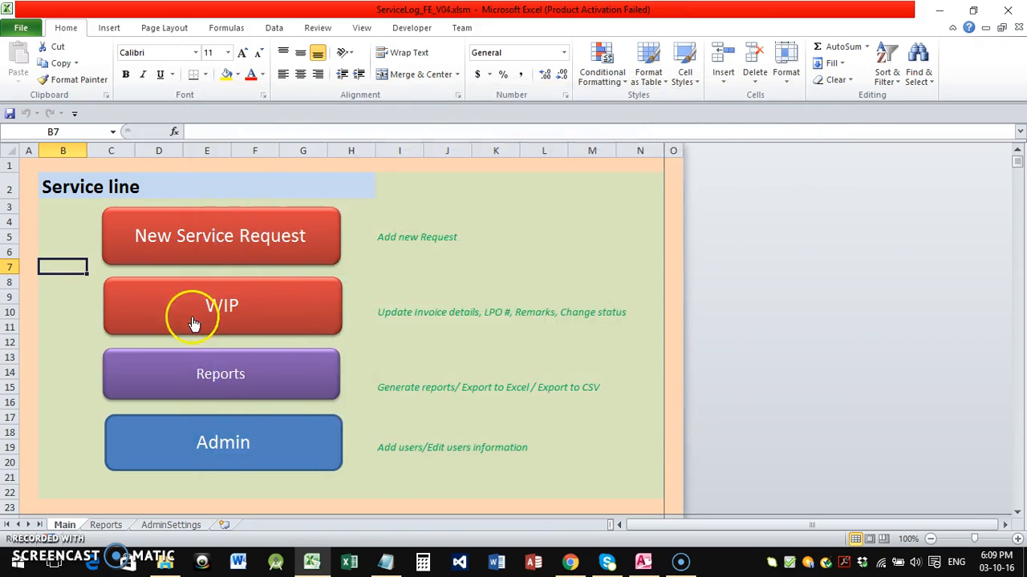
Step: Review the new order's remarks and editable invoice, LPO and completion fields among the work-in-progress orders
{"action": "left_click", "coordinate": [194, 323]}
{"action": "left_click", "coordinate": [336, 105]}
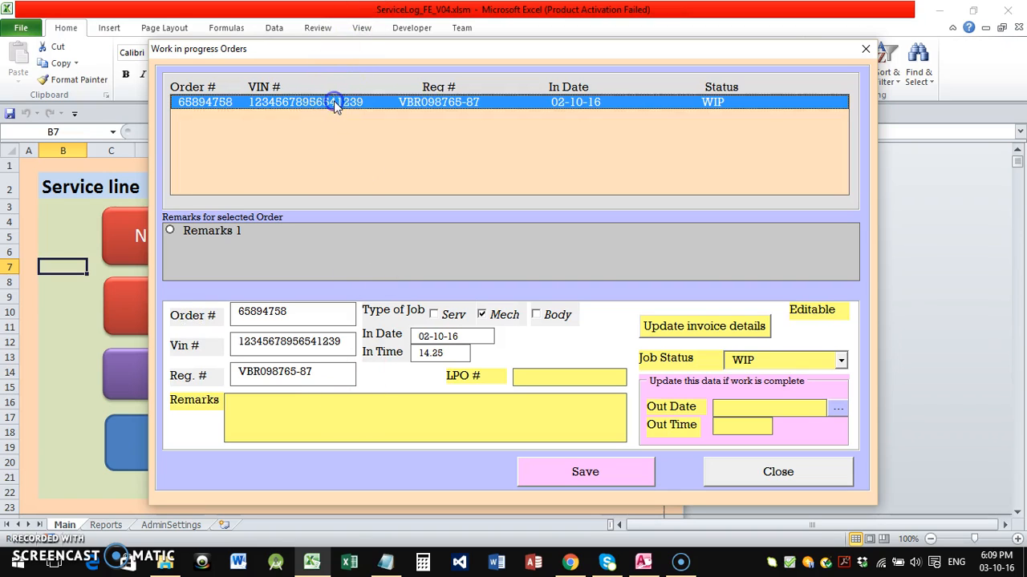
{"action": "left_click", "coordinate": [706, 328]}
{"action": "left_click", "coordinate": [597, 330]}
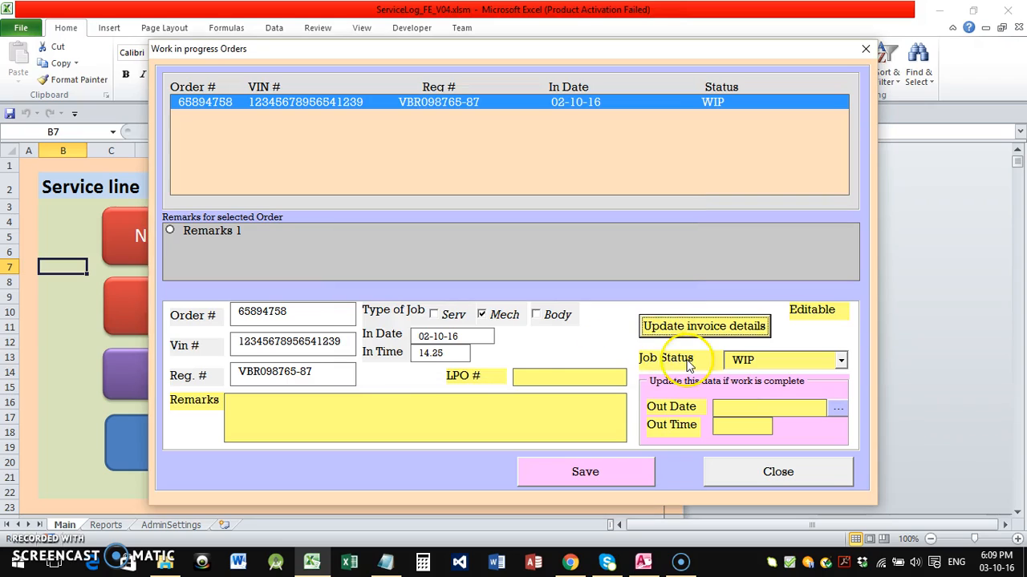
{"action": "left_click", "coordinate": [527, 373]}
{"action": "left_click", "coordinate": [526, 376]}
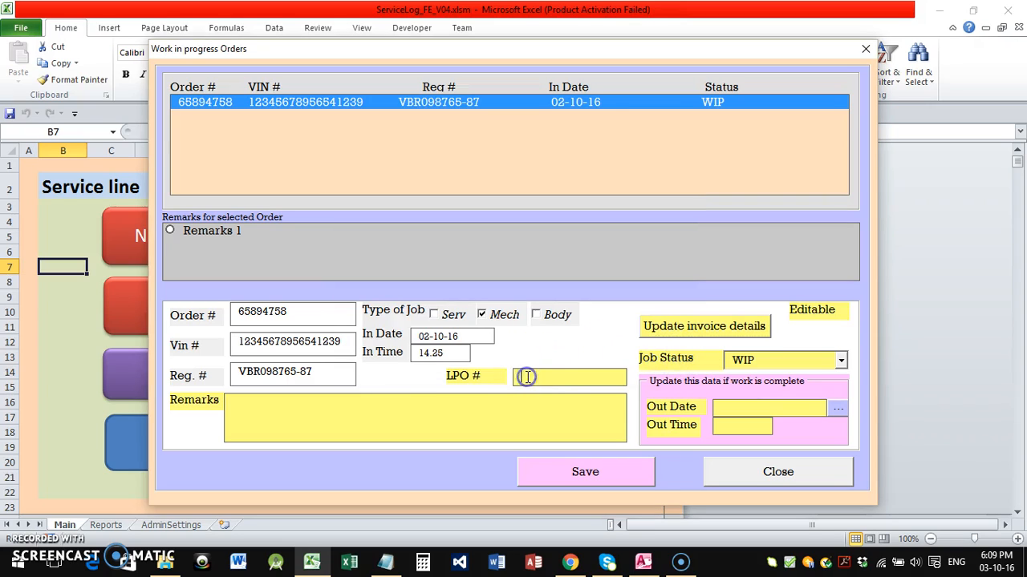
{"action": "left_click", "coordinate": [357, 411]}
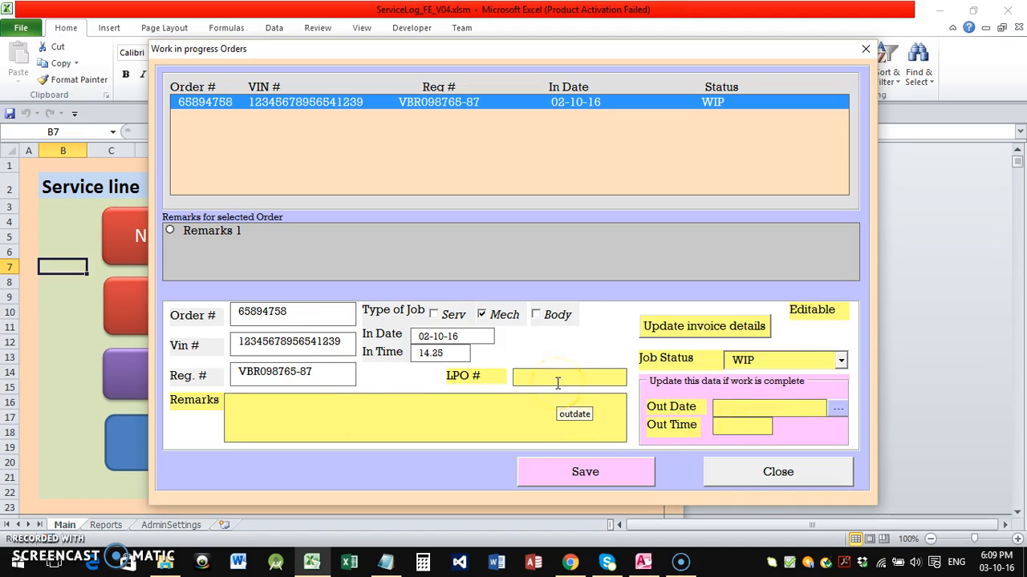
{"action": "left_click", "coordinate": [749, 480]}
Step: Clear the invoiced-records criterion and all other filters on the Reports sheet, and reapply the filter to list every record
{"action": "left_click", "coordinate": [265, 387]}
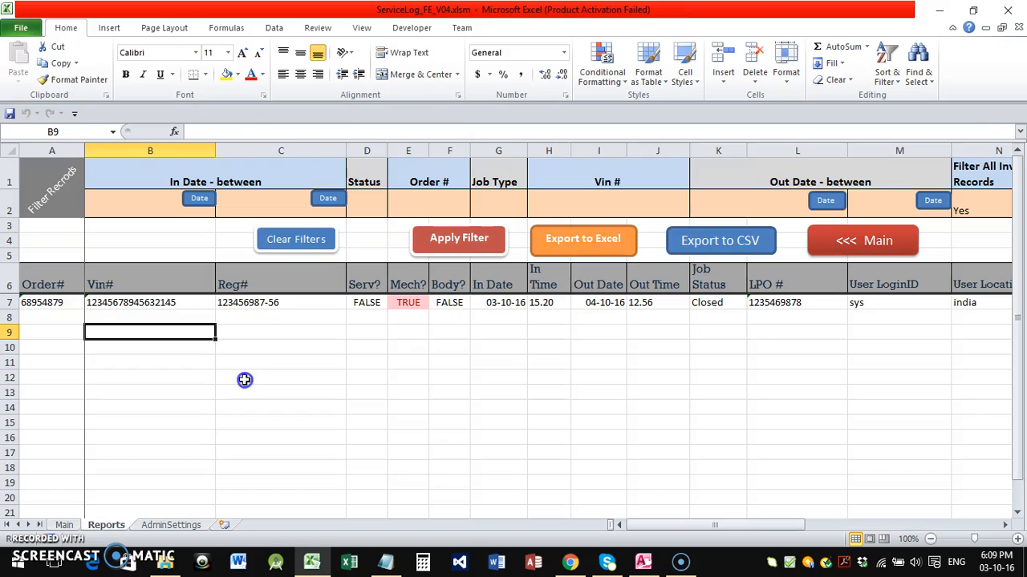
{"action": "left_click", "coordinate": [478, 246]}
{"action": "left_click", "coordinate": [968, 202]}
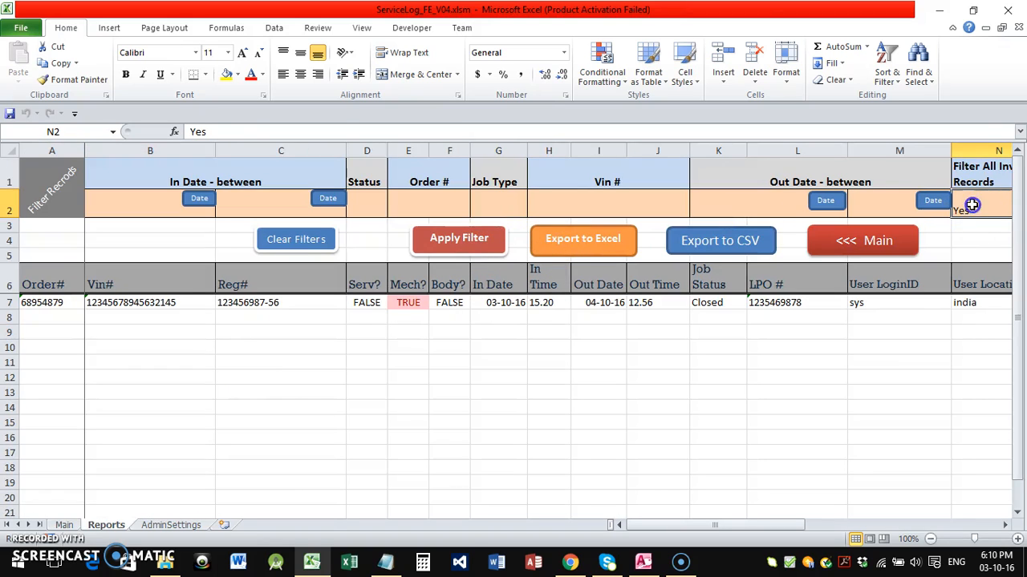
{"action": "left_click", "coordinate": [1005, 524]}
{"action": "left_click", "coordinate": [923, 211]}
{"action": "left_click", "coordinate": [852, 233]}
{"action": "left_click", "coordinate": [176, 245]}
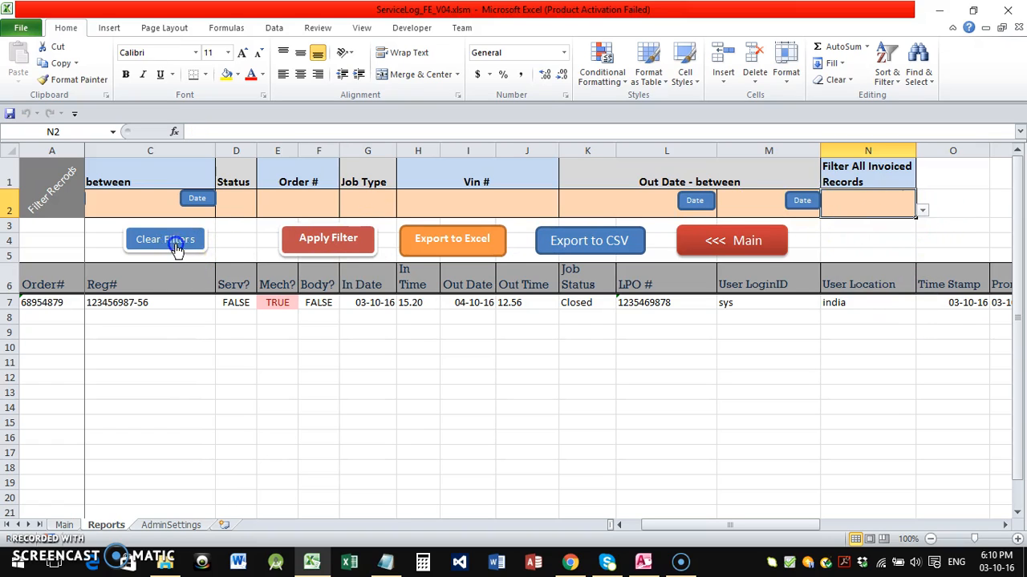
{"action": "left_click", "coordinate": [294, 240]}
{"action": "left_click", "coordinate": [319, 405]}
{"action": "left_click_drag", "start_coordinate": [691, 529], "coordinate": [631, 529]}
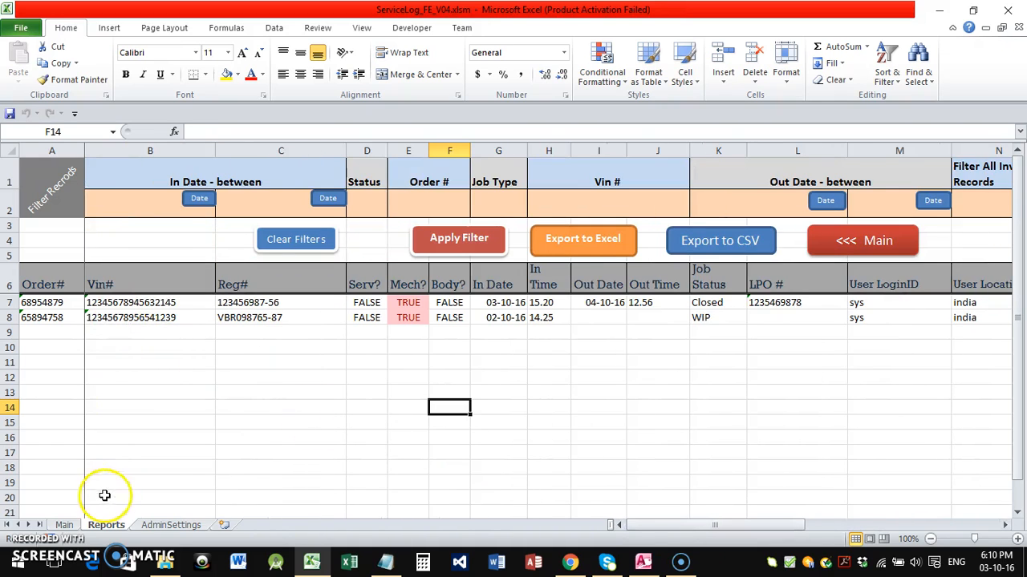
Step: Open the newly added order from the work-in-progress orders and choose Closed as its job status
{"action": "left_click", "coordinate": [837, 243]}
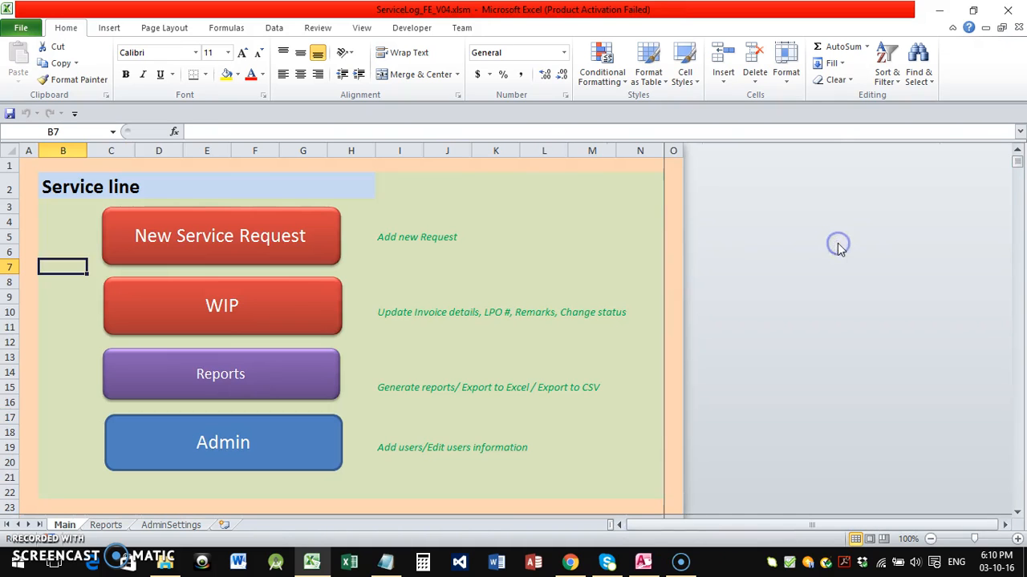
{"action": "left_click", "coordinate": [257, 320]}
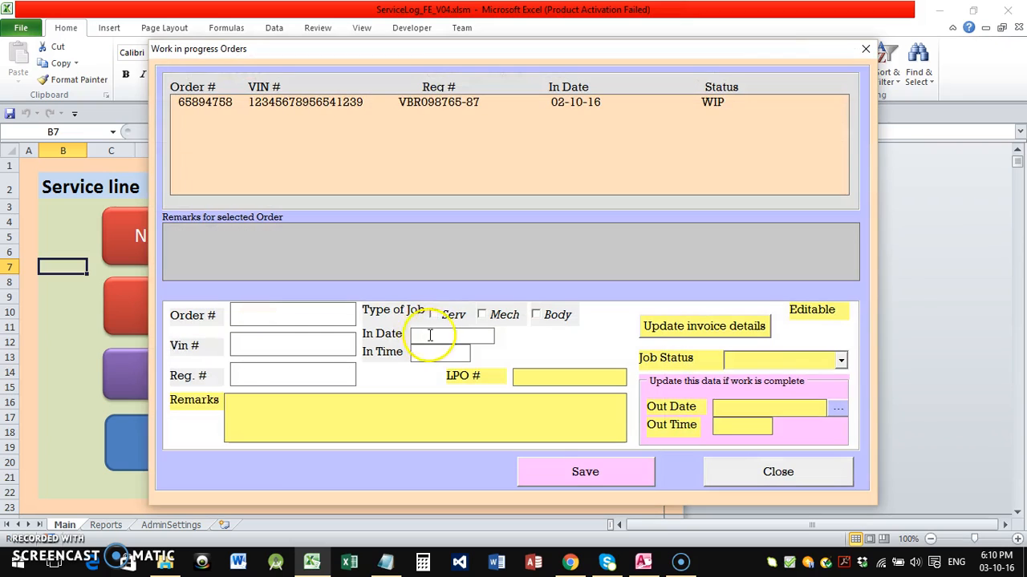
{"action": "left_click", "coordinate": [326, 110]}
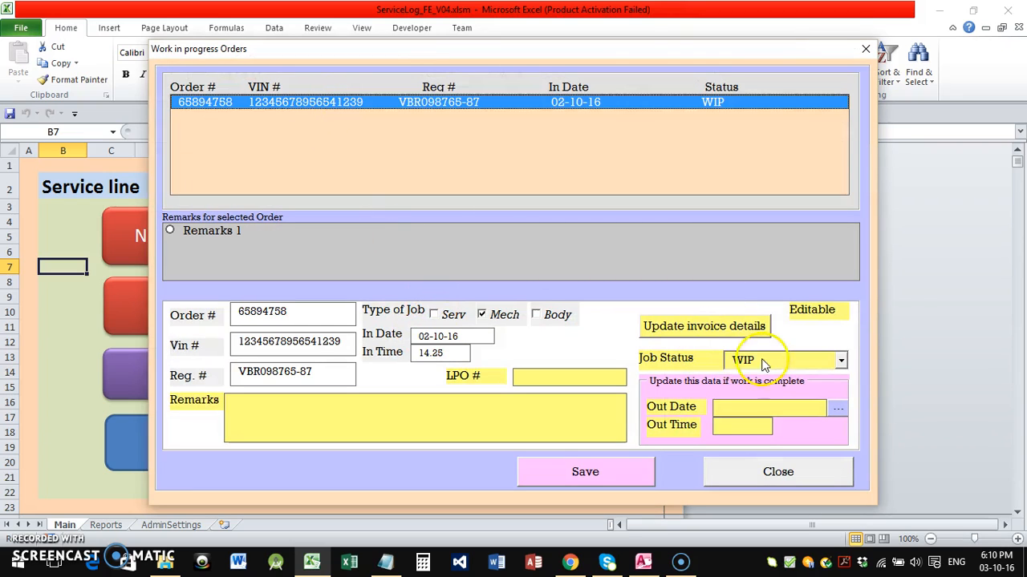
{"action": "left_click", "coordinate": [842, 361]}
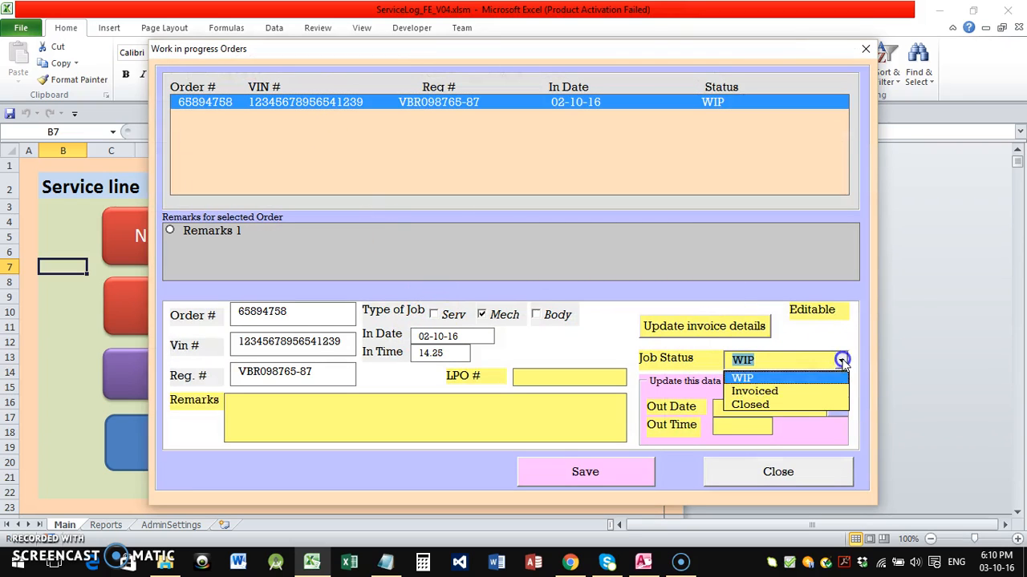
{"action": "left_click", "coordinate": [757, 404]}
Step: Enter the order's invoice number, set the invoice date to 03-10-2016 and the amount to 1456, and save the invoice details
{"action": "left_click", "coordinate": [705, 326]}
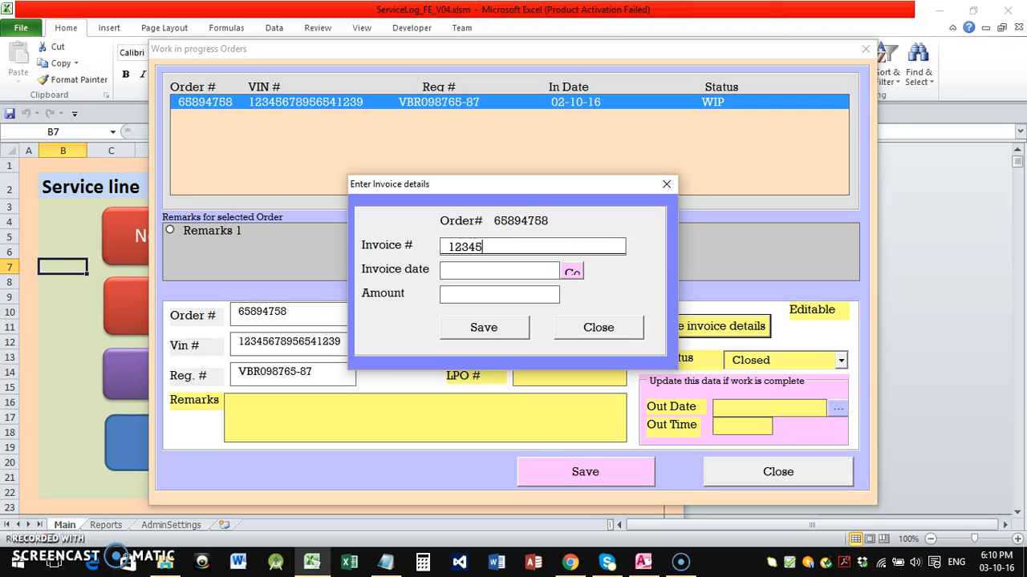
{"action": "left_click", "coordinate": [571, 273]}
{"action": "left_click", "coordinate": [463, 263]}
{"action": "left_click", "coordinate": [459, 294]}
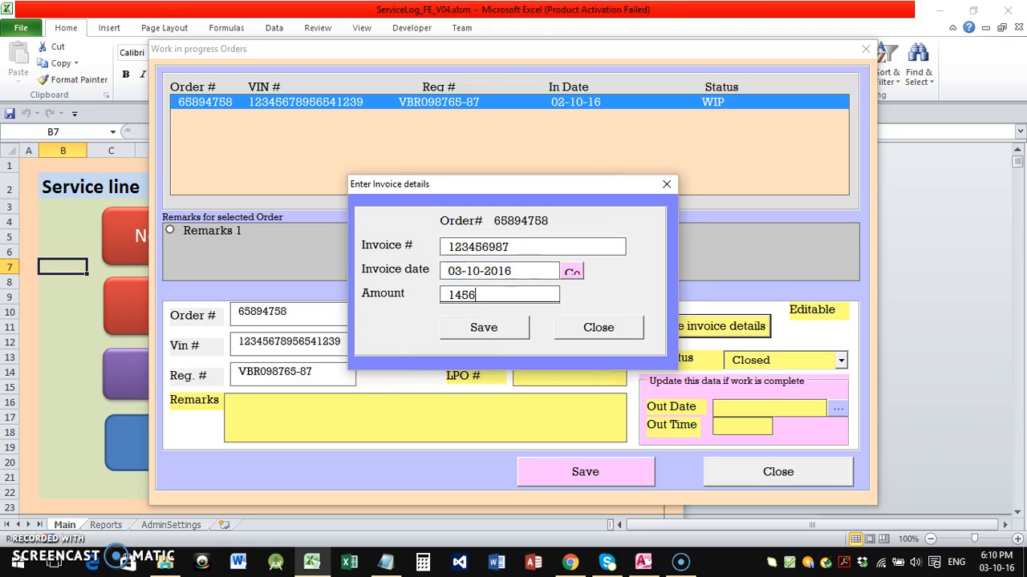
{"action": "left_click", "coordinate": [502, 332]}
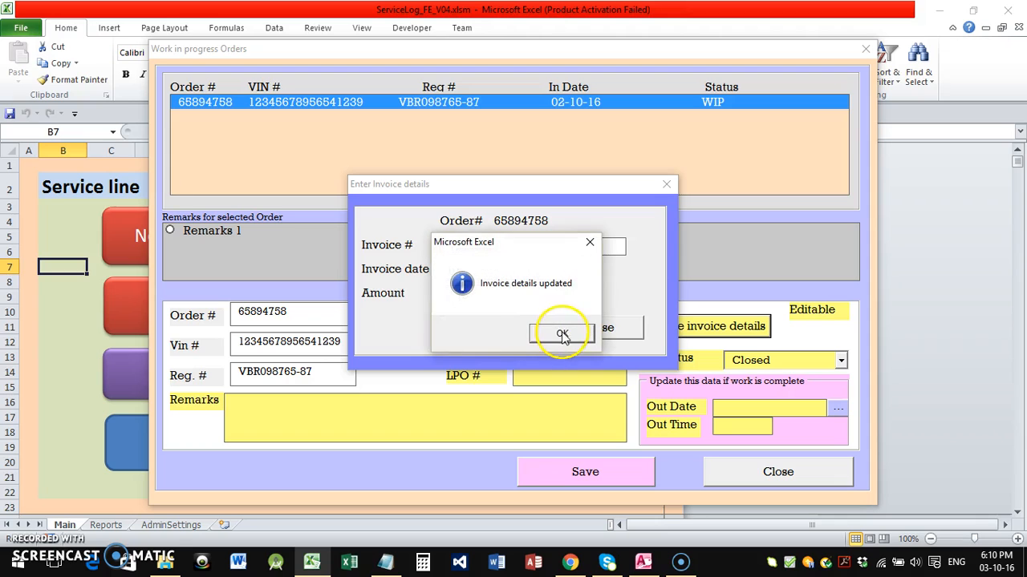
{"action": "left_click", "coordinate": [562, 336]}
{"action": "left_click", "coordinate": [571, 331]}
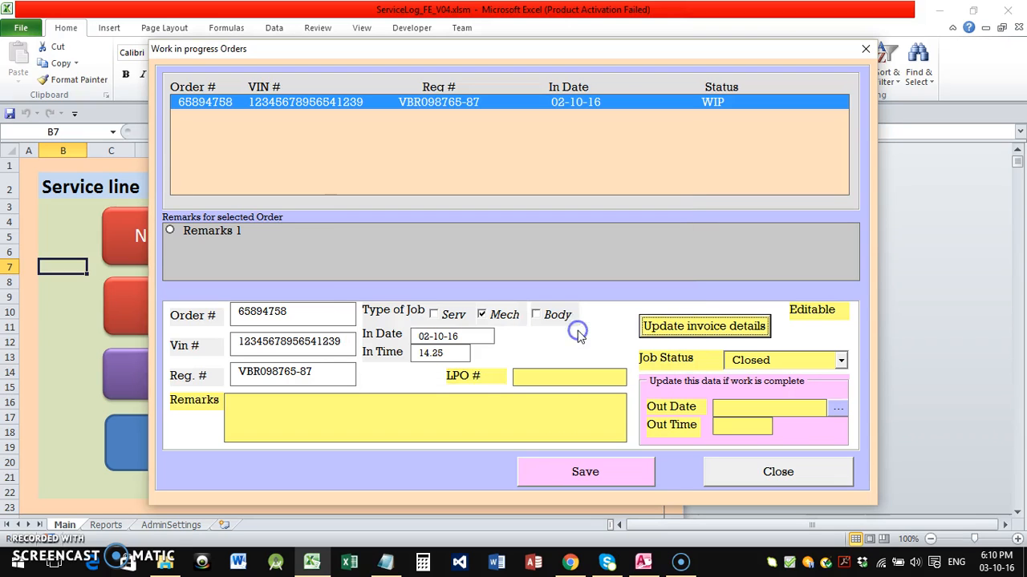
{"action": "left_click", "coordinate": [764, 477]}
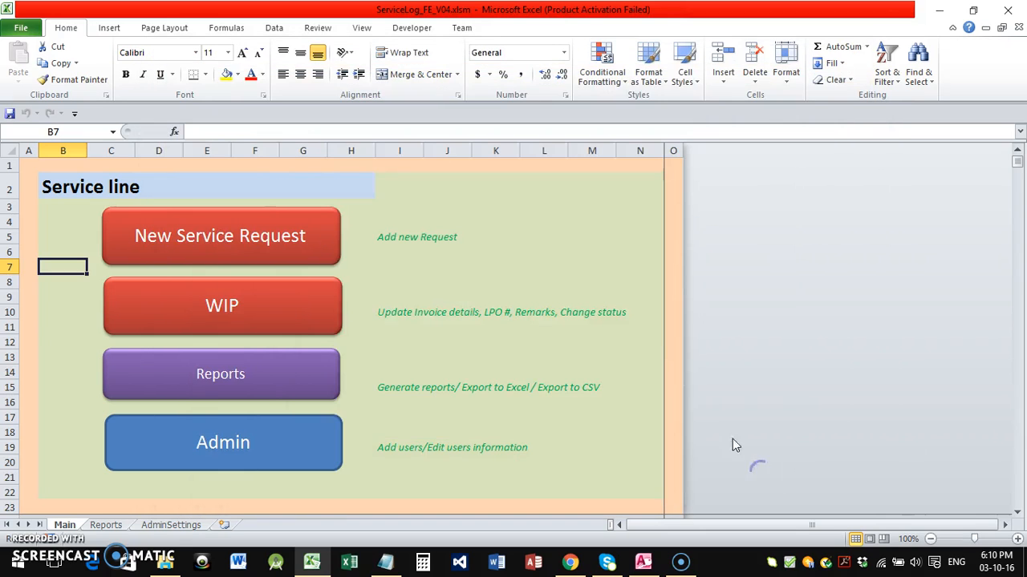
Step: Check the new order's record on the Reports sheet and return to the main sheet
{"action": "left_click", "coordinate": [315, 388]}
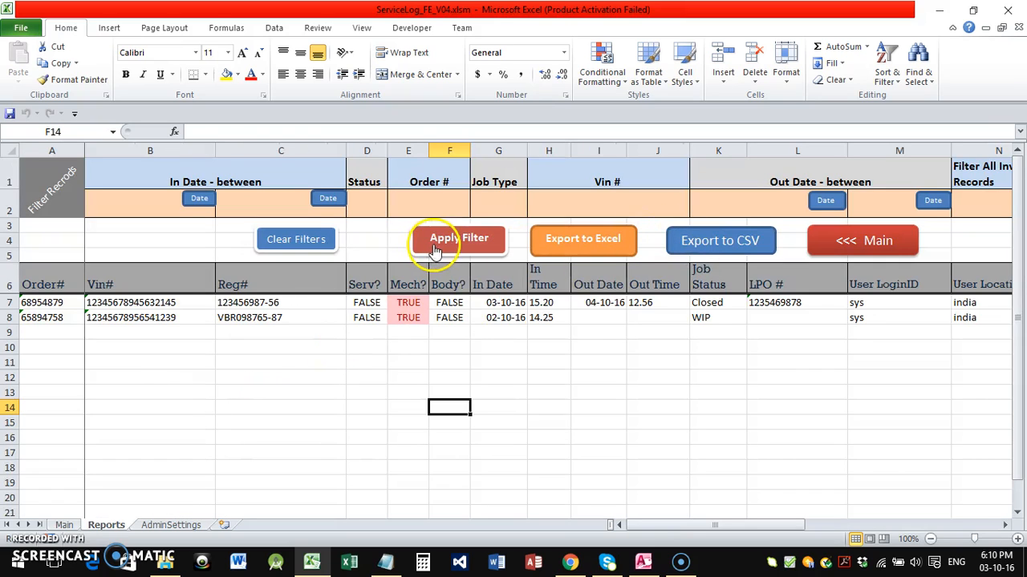
{"action": "left_click_drag", "start_coordinate": [648, 526], "coordinate": [625, 533]}
{"action": "left_click", "coordinate": [828, 249]}
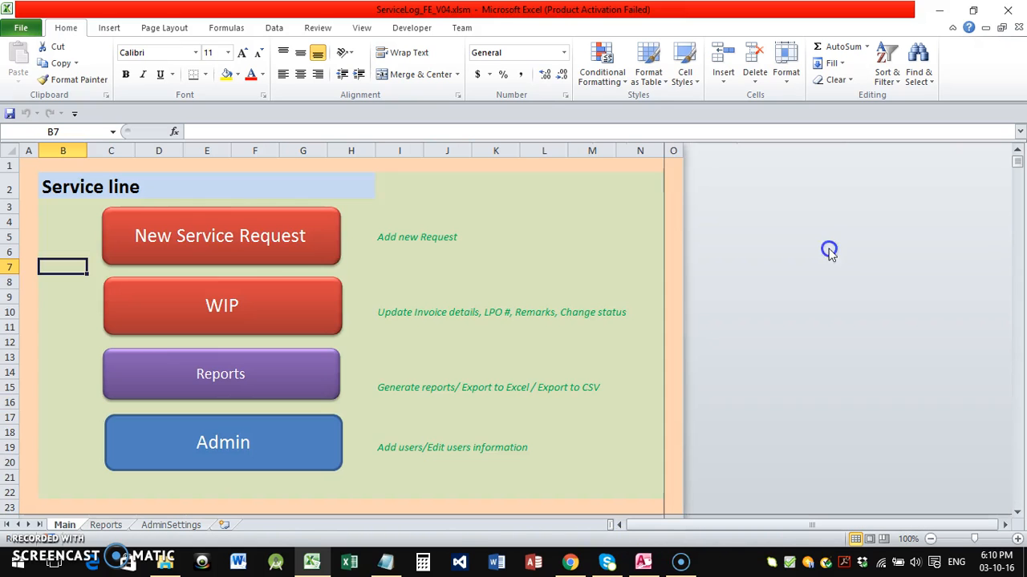
Step: Open the new order from the work-in-progress orders and set its job status to Closed
{"action": "left_click", "coordinate": [261, 302]}
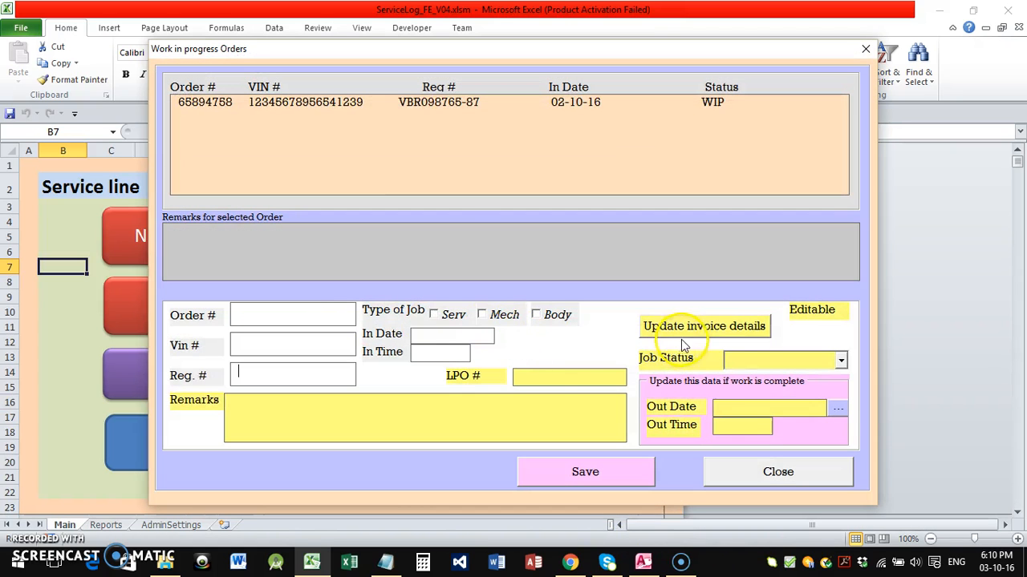
{"action": "left_click", "coordinate": [782, 359]}
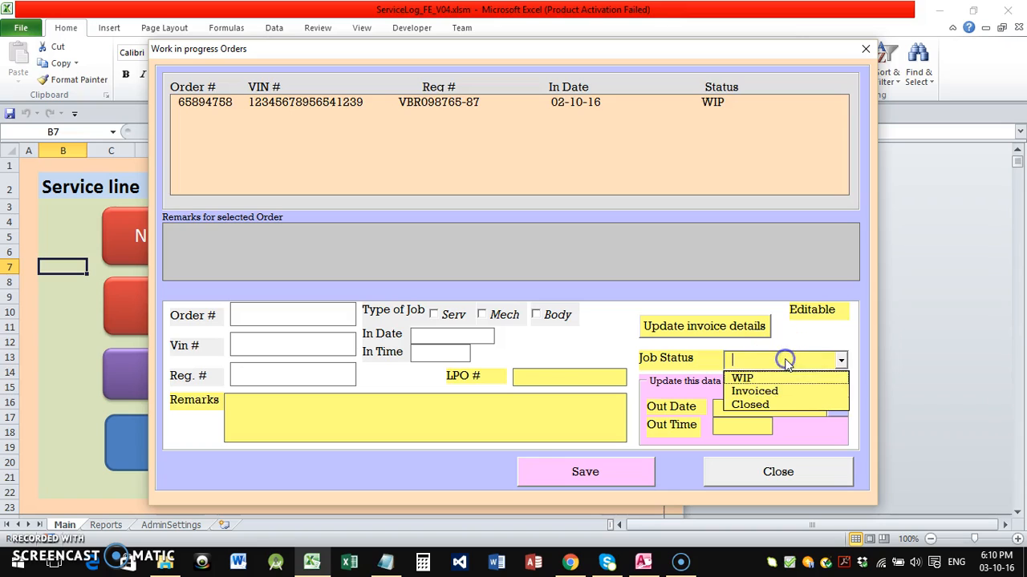
{"action": "left_click", "coordinate": [768, 405]}
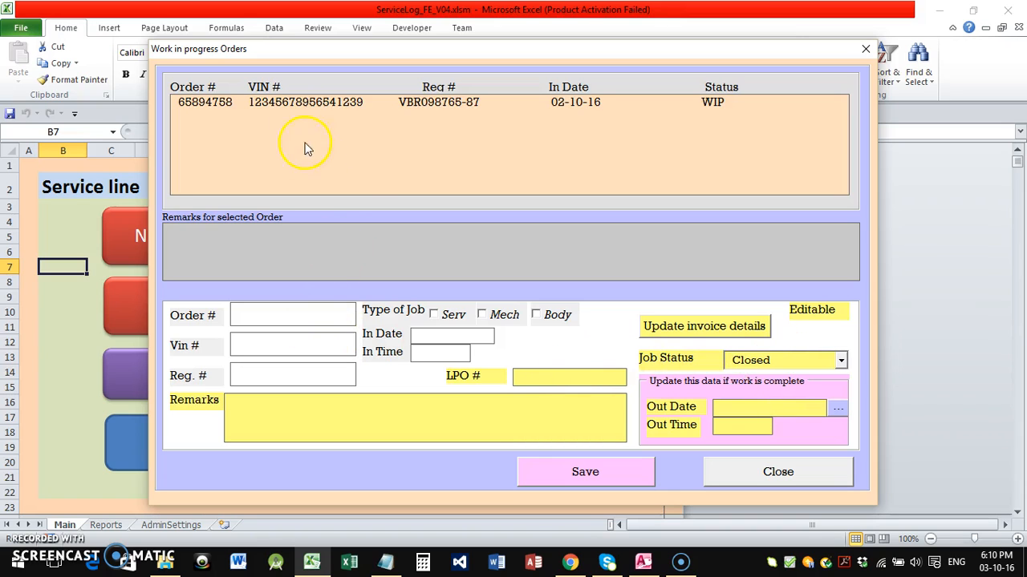
{"action": "left_click", "coordinate": [297, 104]}
{"action": "left_click", "coordinate": [840, 360]}
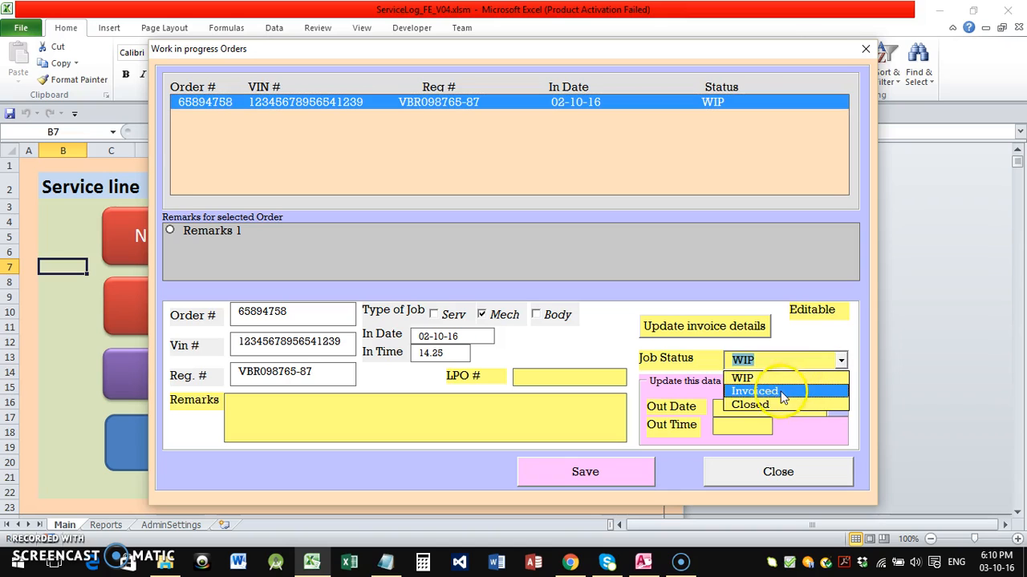
{"action": "left_click", "coordinate": [777, 402]}
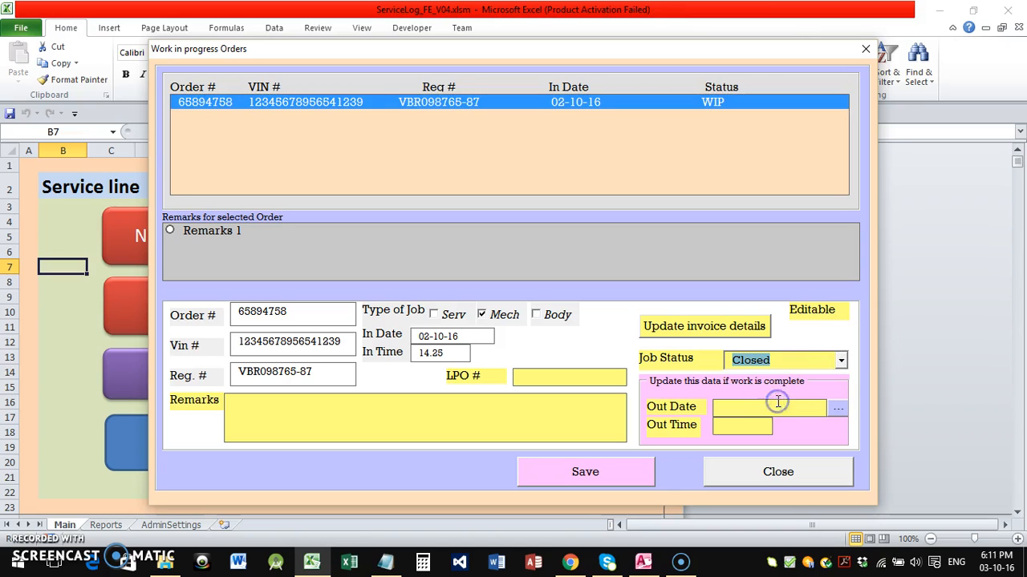
Step: Enter out date 03-10-2016, out time 15.58, the LPO number and the remark "Work completed", and save the order
{"action": "left_click", "coordinate": [837, 408]}
{"action": "left_click", "coordinate": [462, 264]}
{"action": "type", "text": "15.58"}
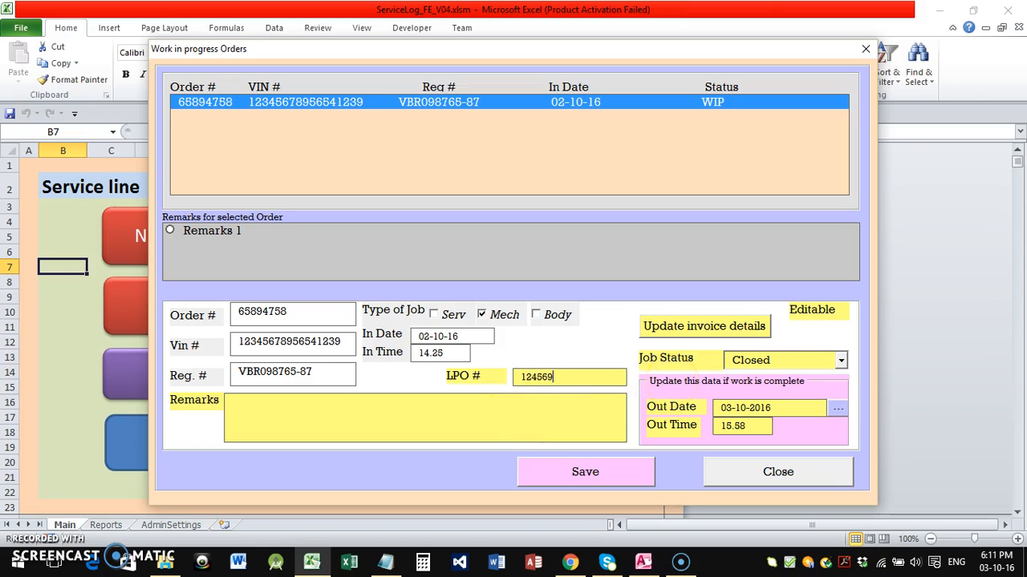
{"action": "left_click", "coordinate": [448, 429]}
{"action": "type", "text": "Work completed"}
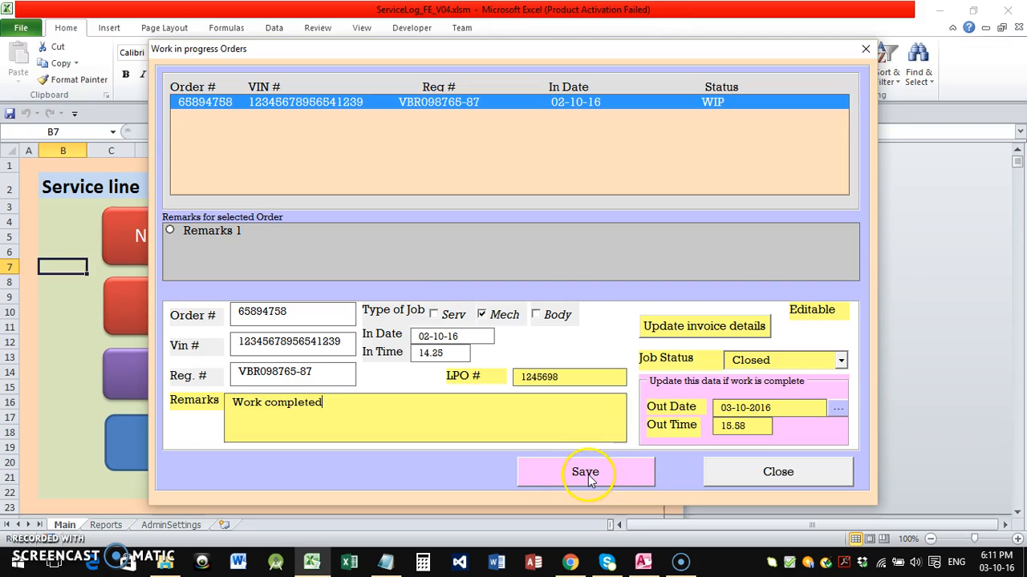
{"action": "left_click", "coordinate": [584, 473]}
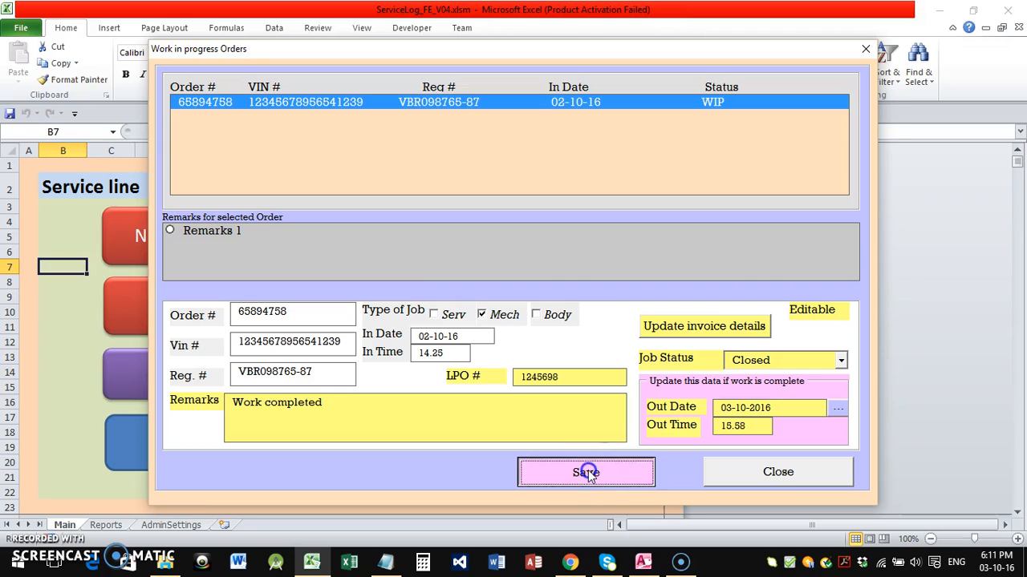
{"action": "left_click", "coordinate": [528, 329]}
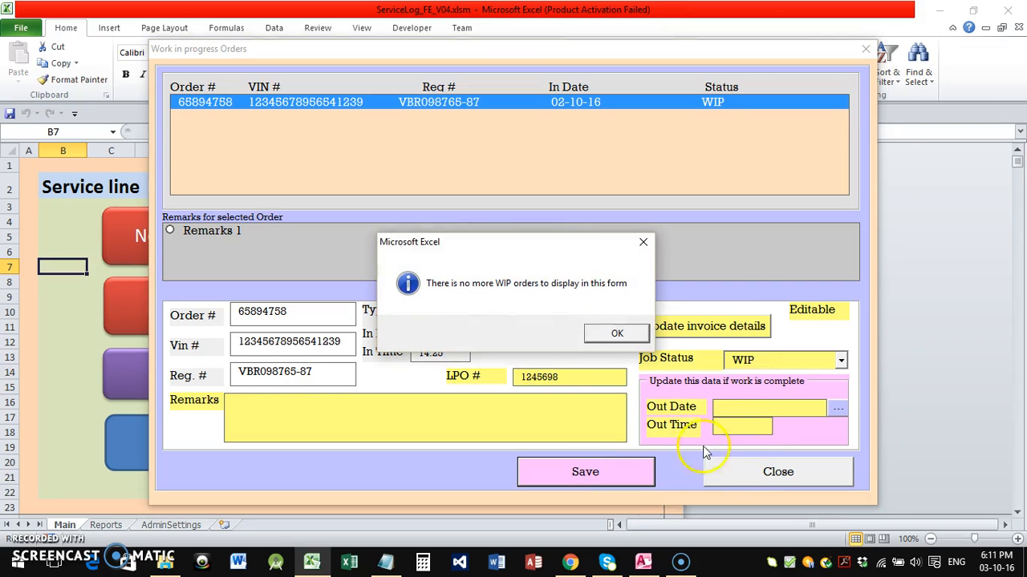
{"action": "left_click", "coordinate": [607, 335]}
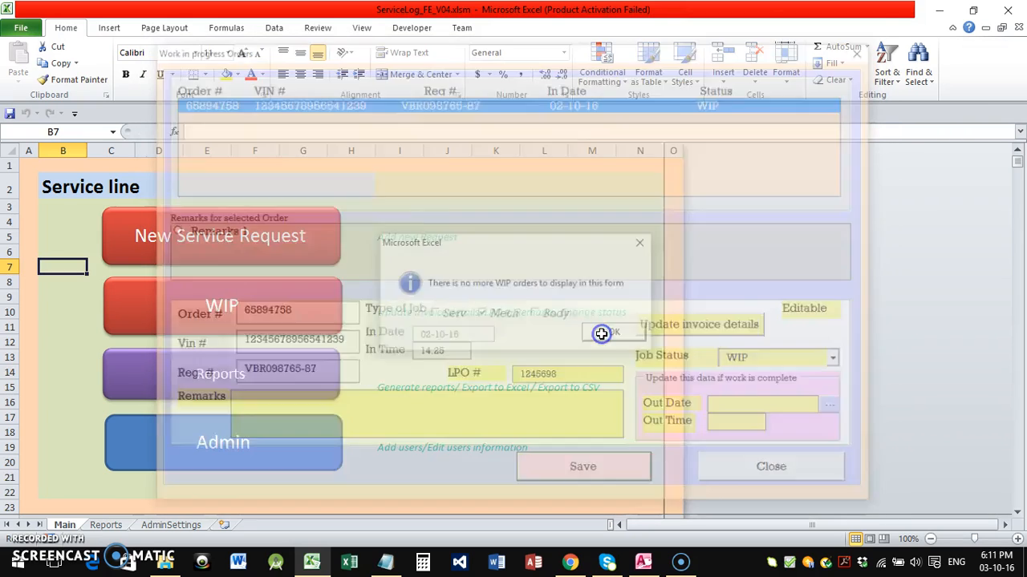
Step: Reapply the filter on the Reports sheet to refresh the listed records
{"action": "left_click", "coordinate": [220, 393]}
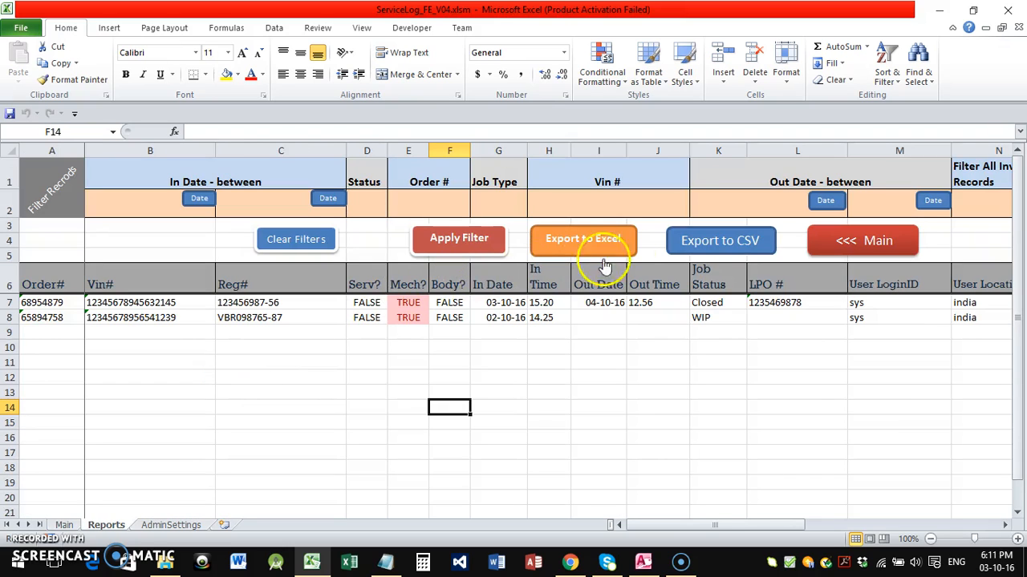
{"action": "left_click", "coordinate": [450, 242]}
{"action": "left_click_drag", "start_coordinate": [681, 533], "coordinate": [527, 535]}
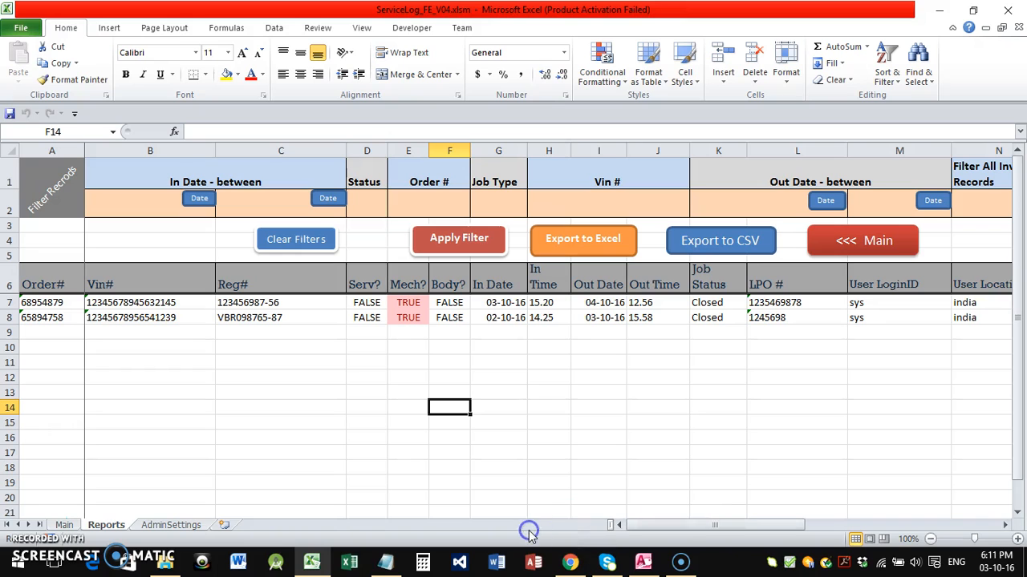
Step: Export the report records to Excel, review the exported workbook and close it
{"action": "left_click", "coordinate": [563, 241]}
{"action": "left_click", "coordinate": [282, 300]}
{"action": "left_click_drag", "start_coordinate": [655, 527], "coordinate": [607, 527]}
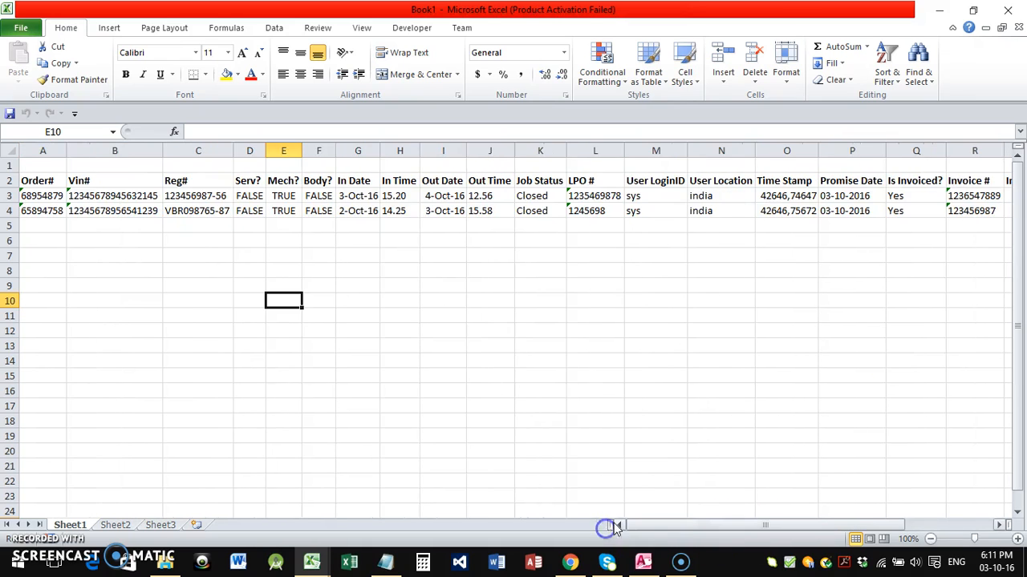
{"action": "left_click", "coordinate": [1017, 27]}
{"action": "left_click", "coordinate": [512, 297]}
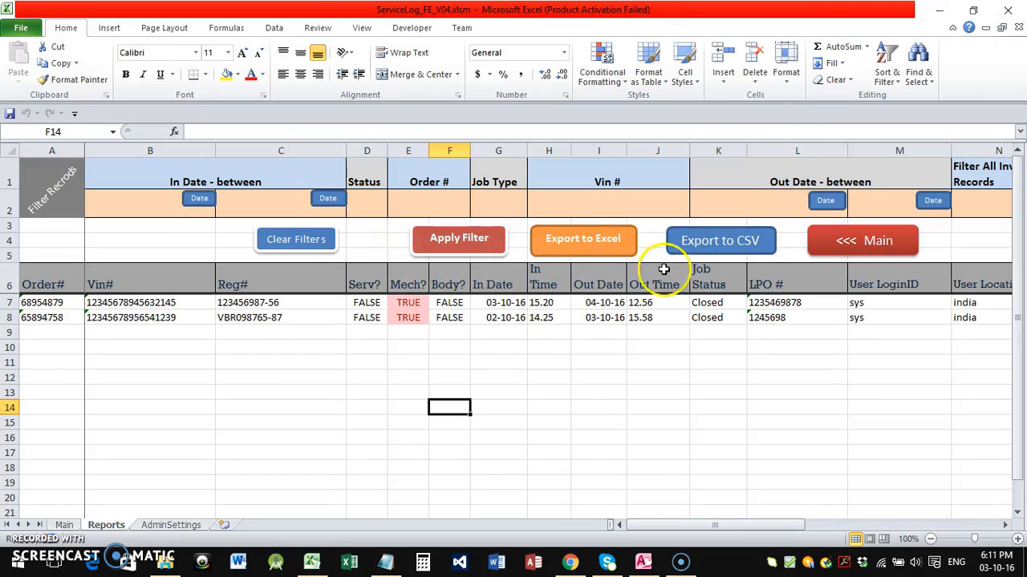
Step: Export the report records to CSV and open CSV_2016-10-03-181144.csv from its folder in File Explorer
{"action": "left_click", "coordinate": [715, 245]}
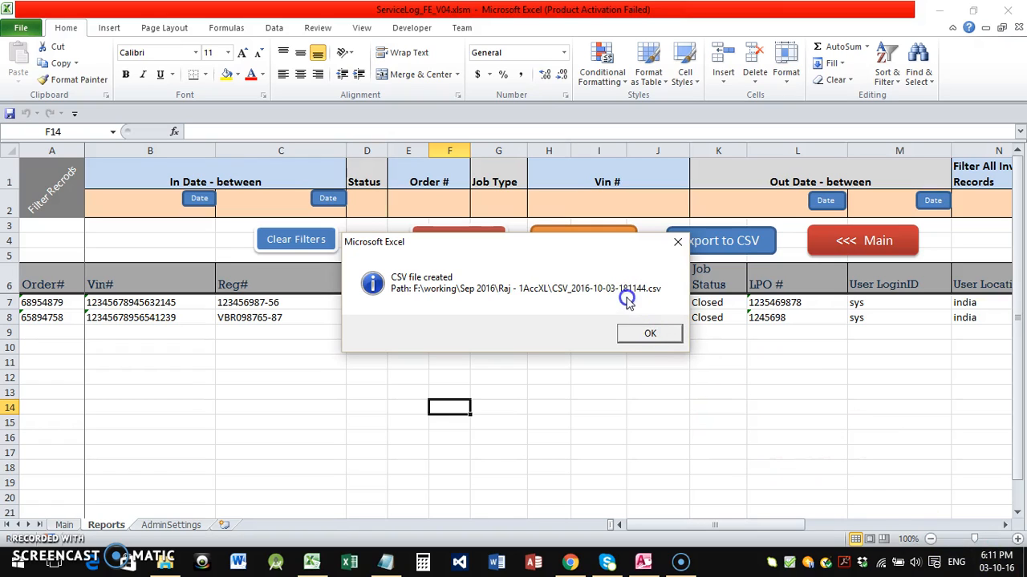
{"action": "left_click", "coordinate": [650, 334]}
{"action": "left_click", "coordinate": [165, 564]}
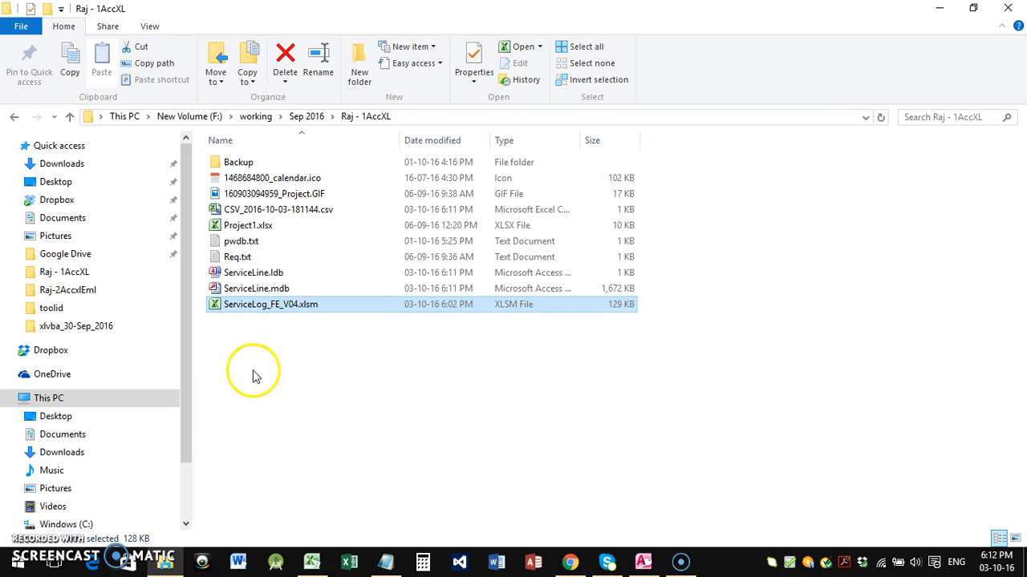
{"action": "left_click", "coordinate": [288, 211]}
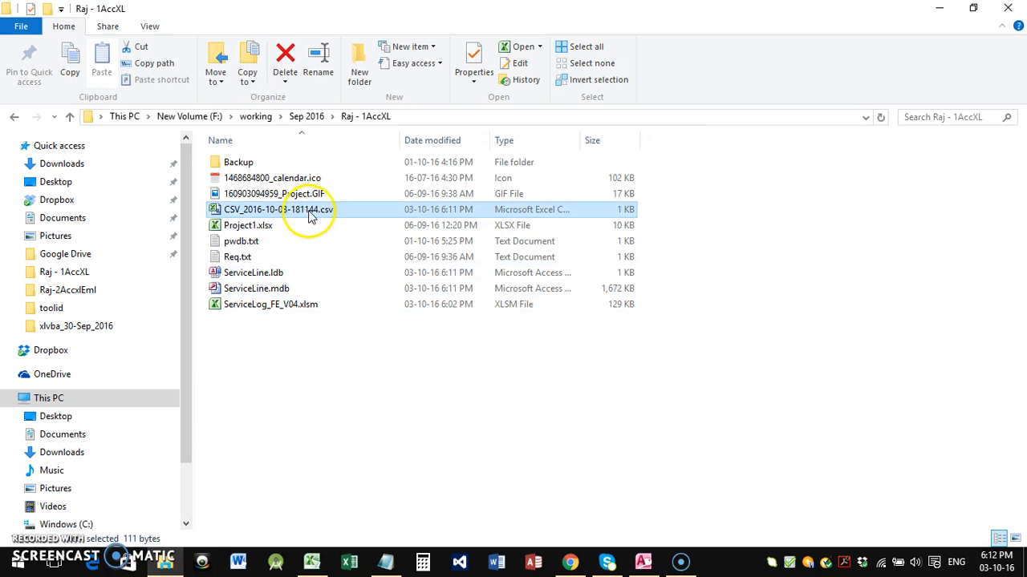
{"action": "double_click", "coordinate": [288, 211]}
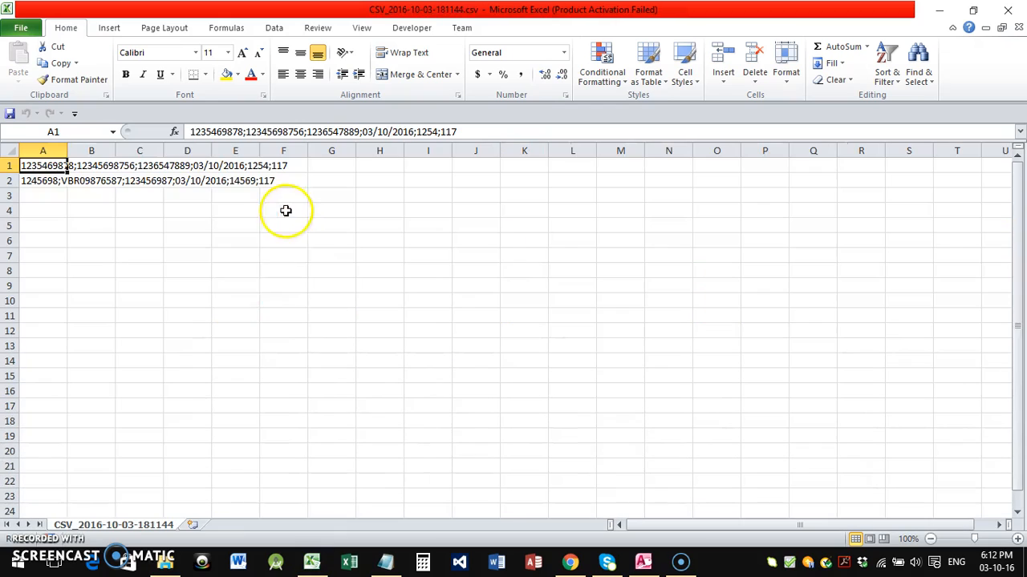
Step: Examine the exported records in cells A1 and A2, and close the CSV file
{"action": "left_click", "coordinate": [40, 182]}
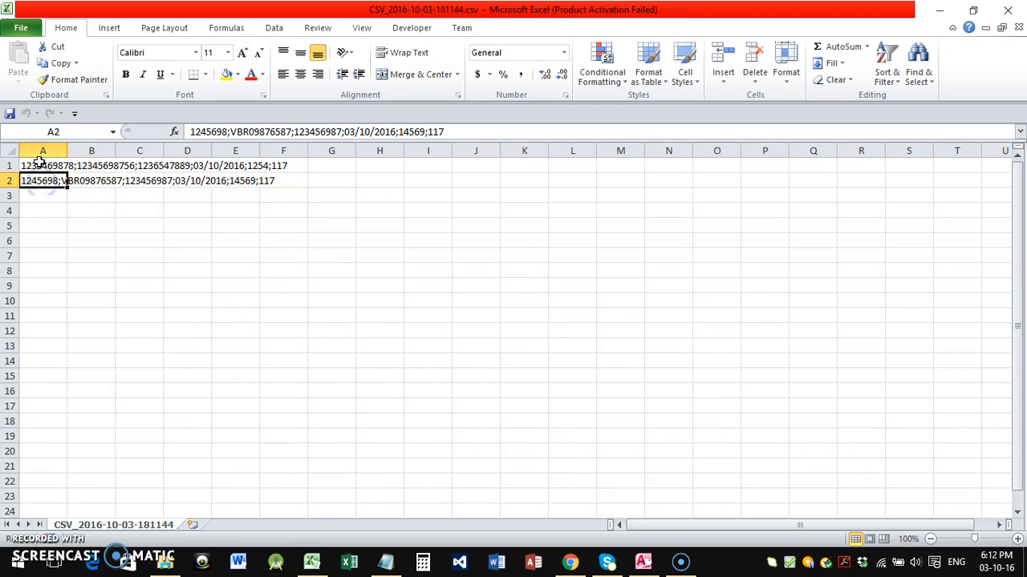
{"action": "left_click", "coordinate": [40, 166]}
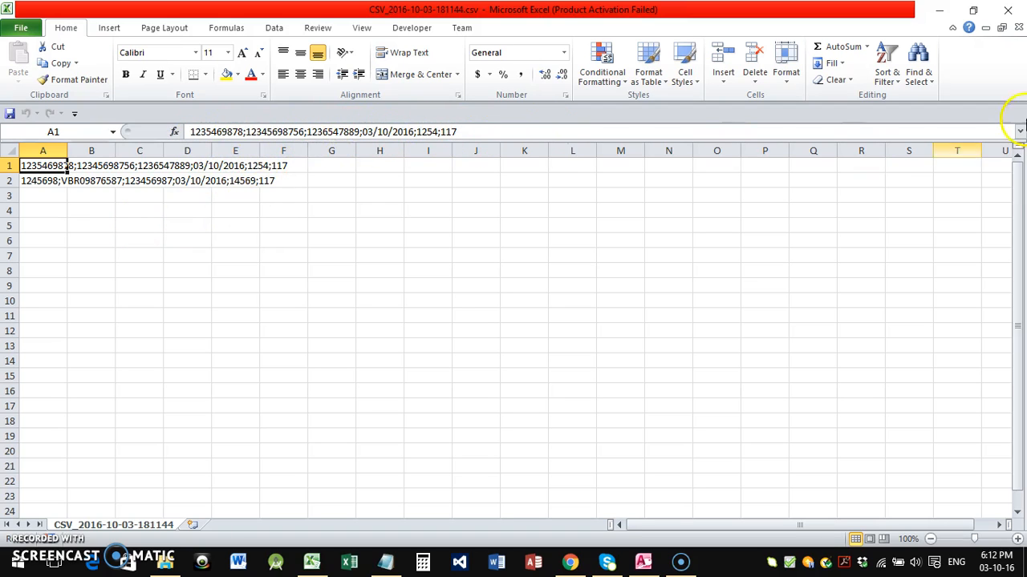
{"action": "left_click", "coordinate": [1018, 27]}
{"action": "left_click", "coordinate": [542, 428]}
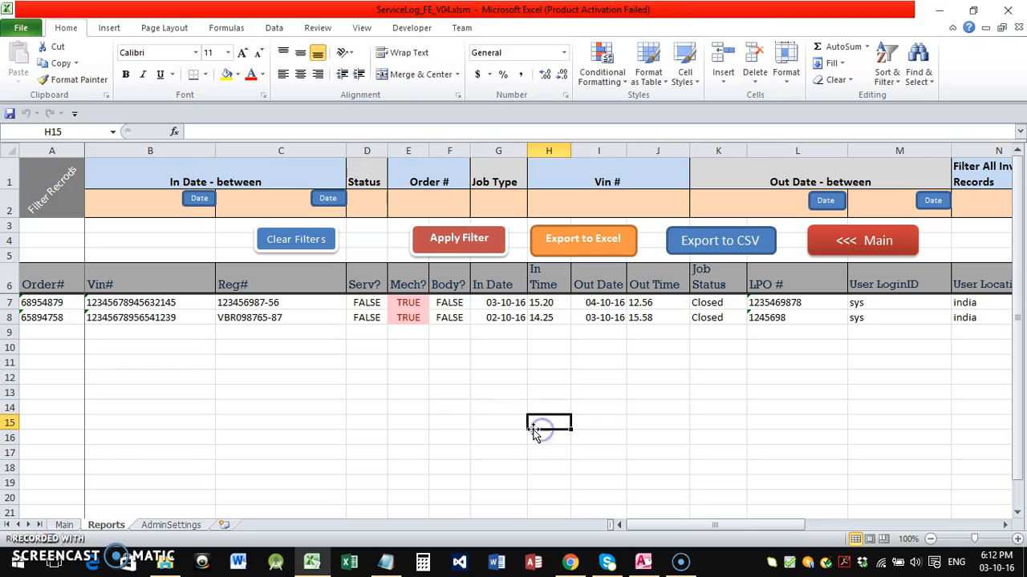
Step: Open the admin features from the main sheet and review the details of each listed user
{"action": "left_click", "coordinate": [829, 242]}
{"action": "left_click", "coordinate": [207, 444]}
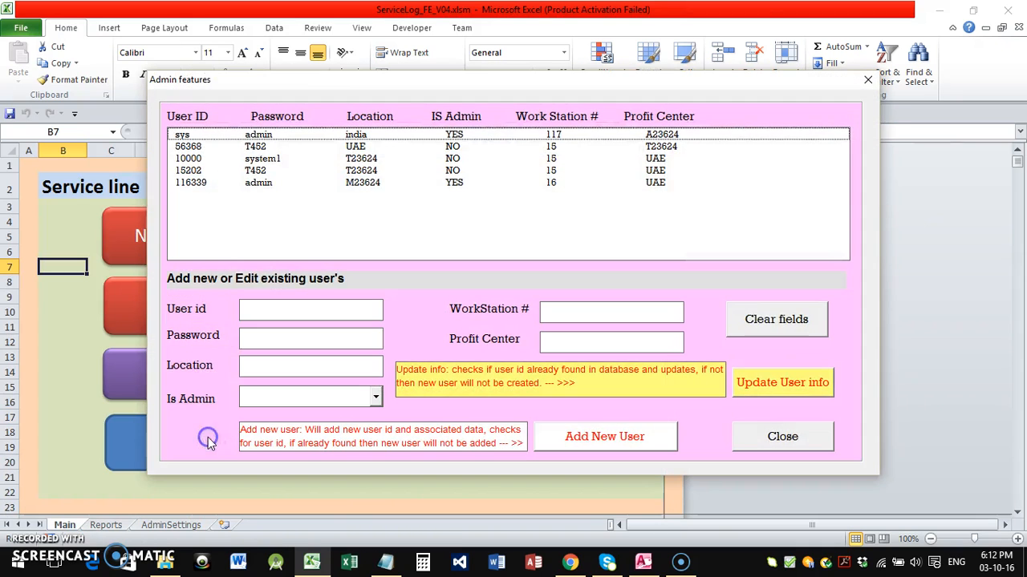
{"action": "left_click", "coordinate": [298, 135]}
{"action": "left_click", "coordinate": [265, 147]}
{"action": "left_click", "coordinate": [261, 159]}
{"action": "left_click", "coordinate": [256, 171]}
{"action": "left_click", "coordinate": [258, 183]}
{"action": "left_click", "coordinate": [259, 171]}
{"action": "left_click", "coordinate": [354, 185]}
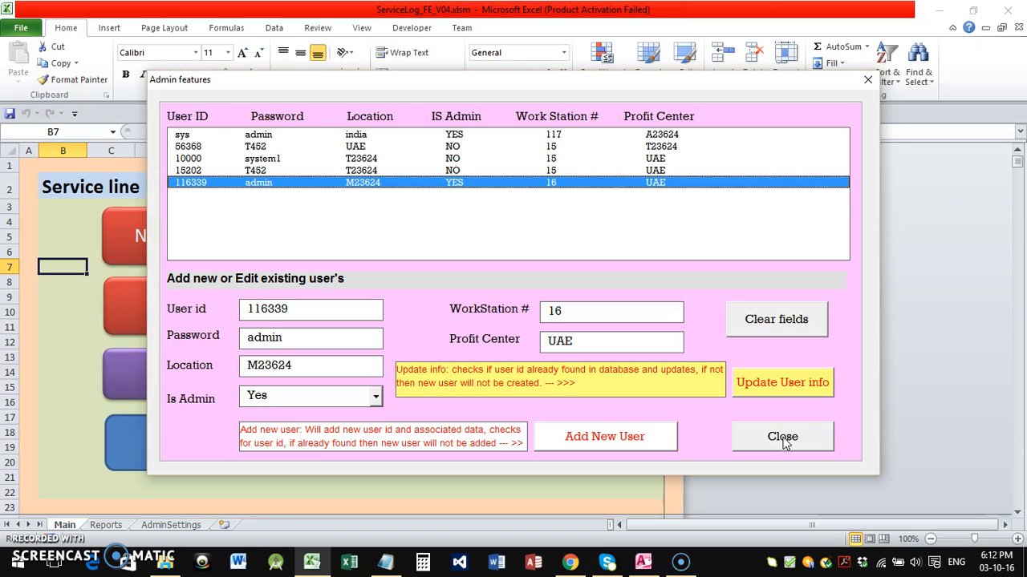
Step: Compare the details and admin rights of the administrator accounts with those of a non-admin user
{"action": "left_click", "coordinate": [257, 135]}
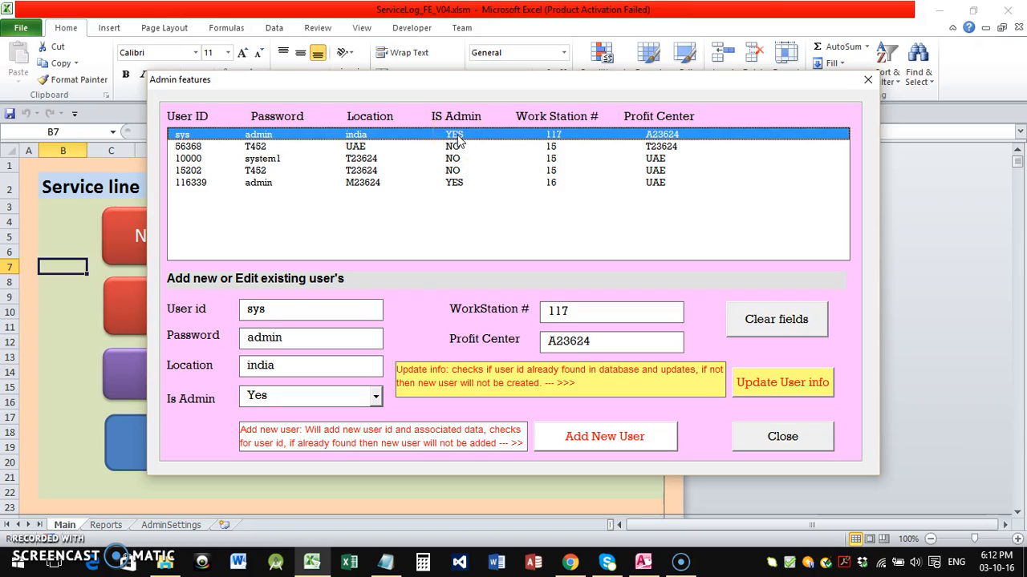
{"action": "left_click", "coordinate": [191, 183]}
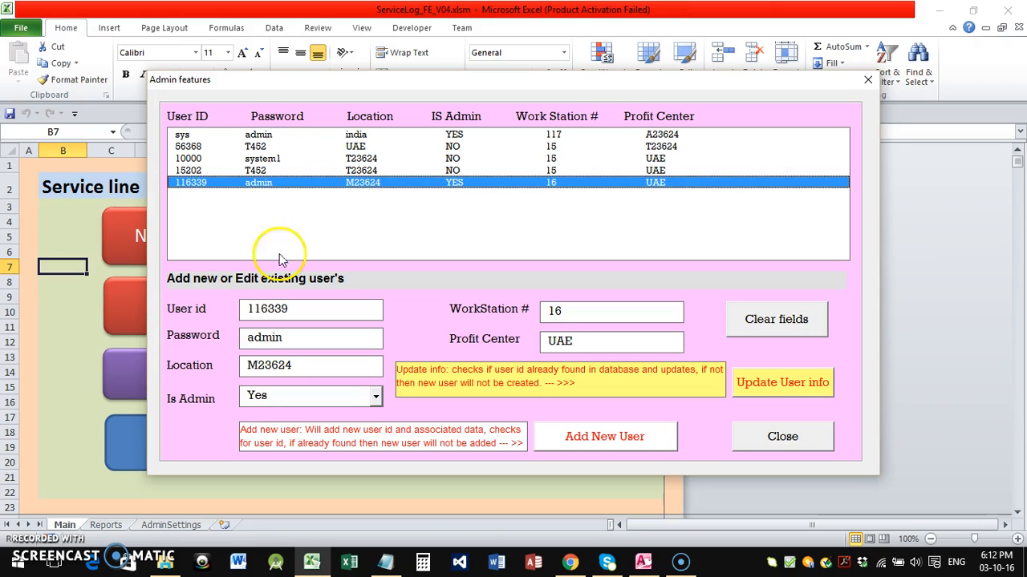
{"action": "left_click", "coordinate": [255, 148]}
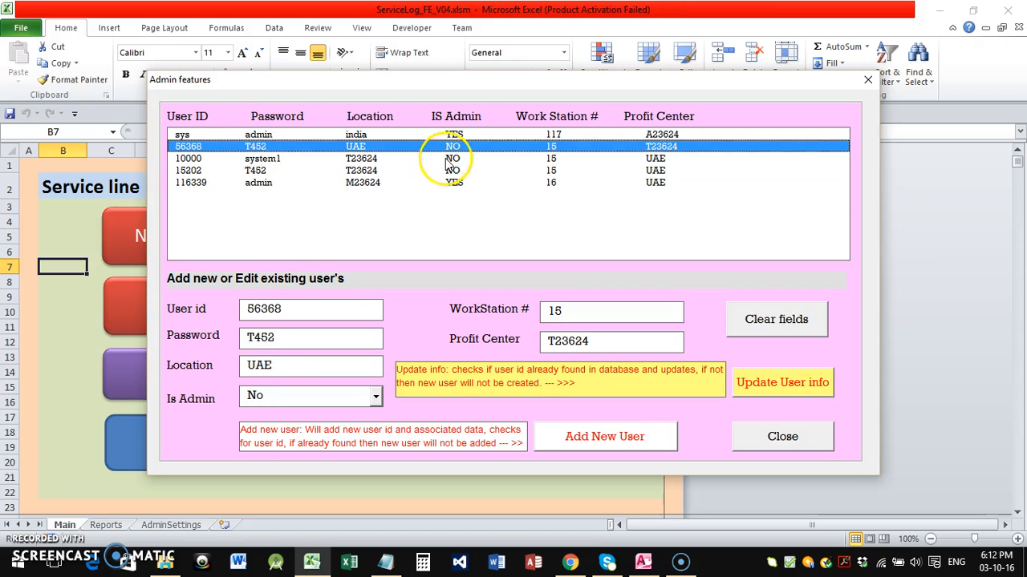
{"action": "left_click", "coordinate": [210, 135]}
{"action": "left_click", "coordinate": [207, 183]}
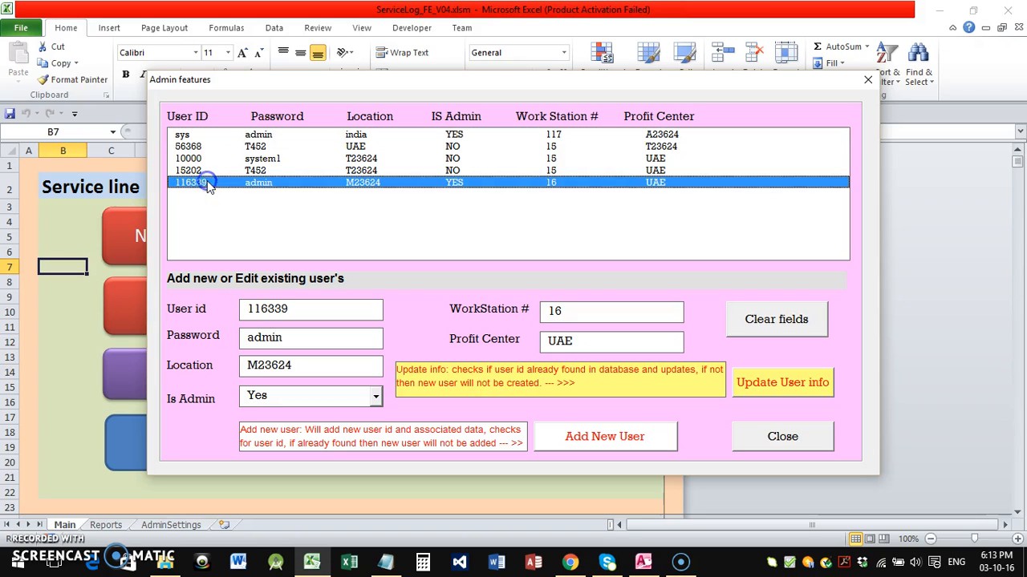
{"action": "left_click", "coordinate": [227, 135]}
{"action": "left_click", "coordinate": [210, 183]}
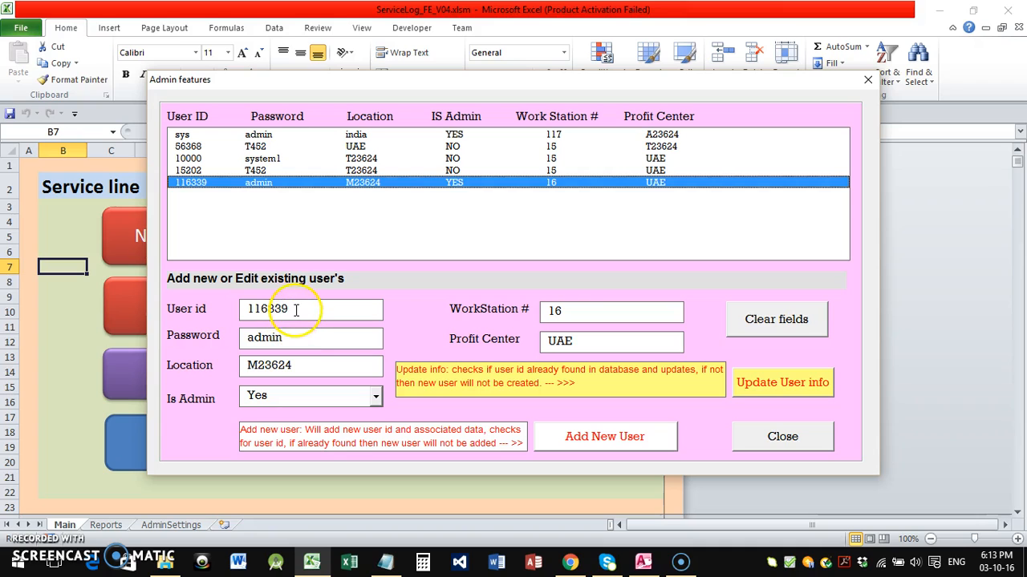
Step: Select the third listed user, replace the Notepad text with that user's ID and password, and minimise Notepad
{"action": "left_click", "coordinate": [201, 159]}
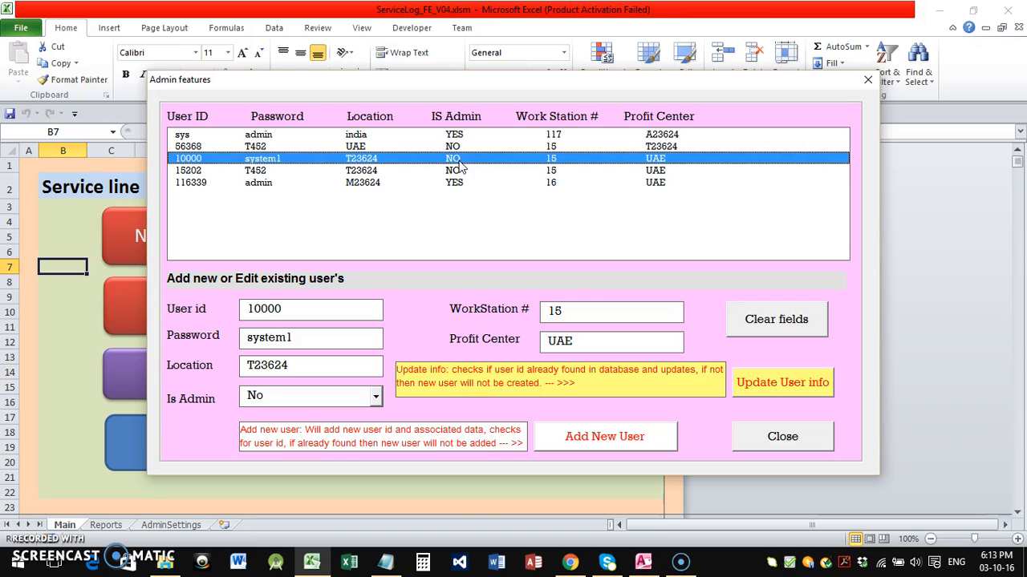
{"action": "left_click", "coordinate": [385, 562]}
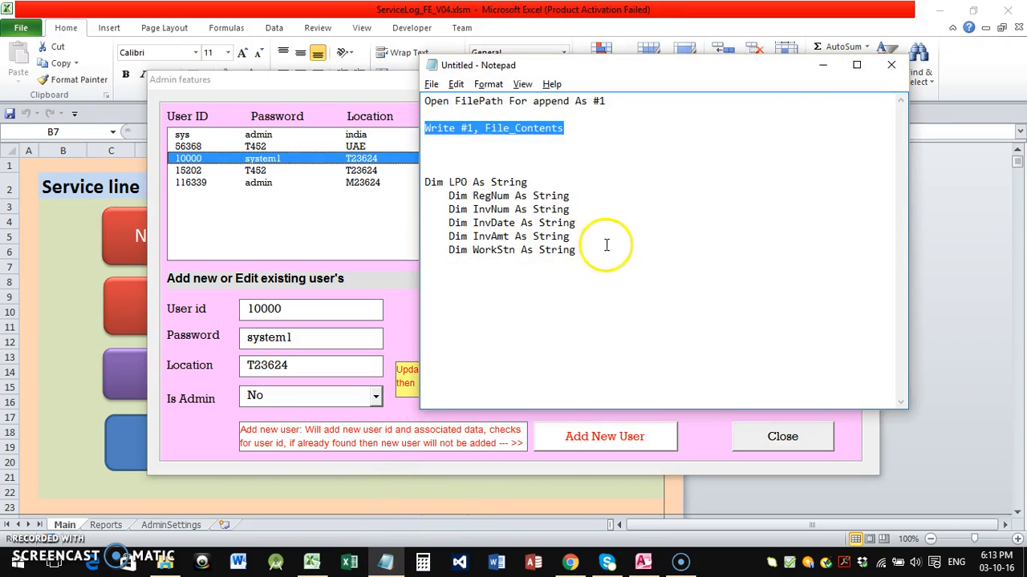
{"action": "key", "text": "ctrl+a"}
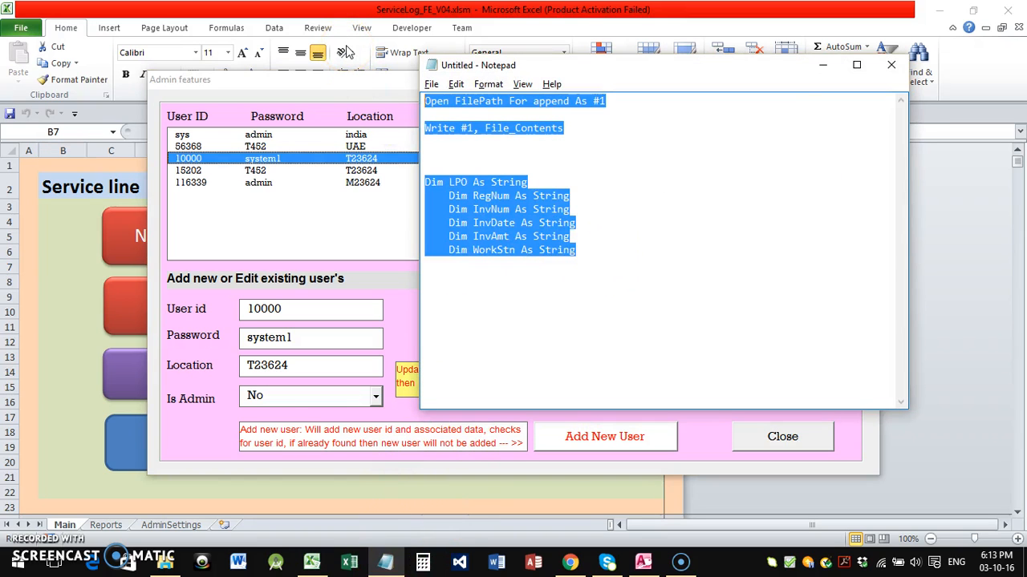
{"action": "type", "text": "1"}
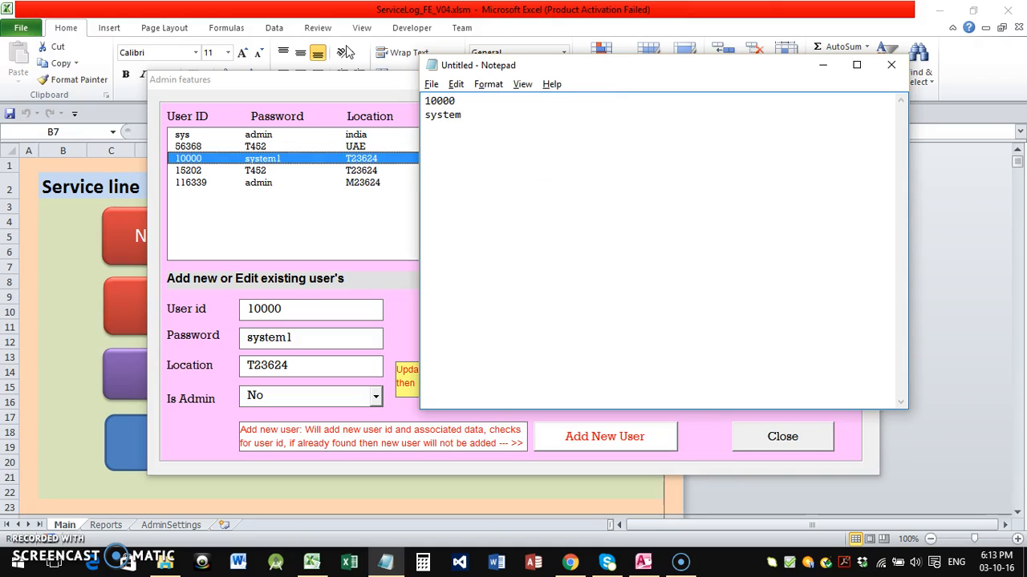
{"action": "left_click", "coordinate": [822, 64]}
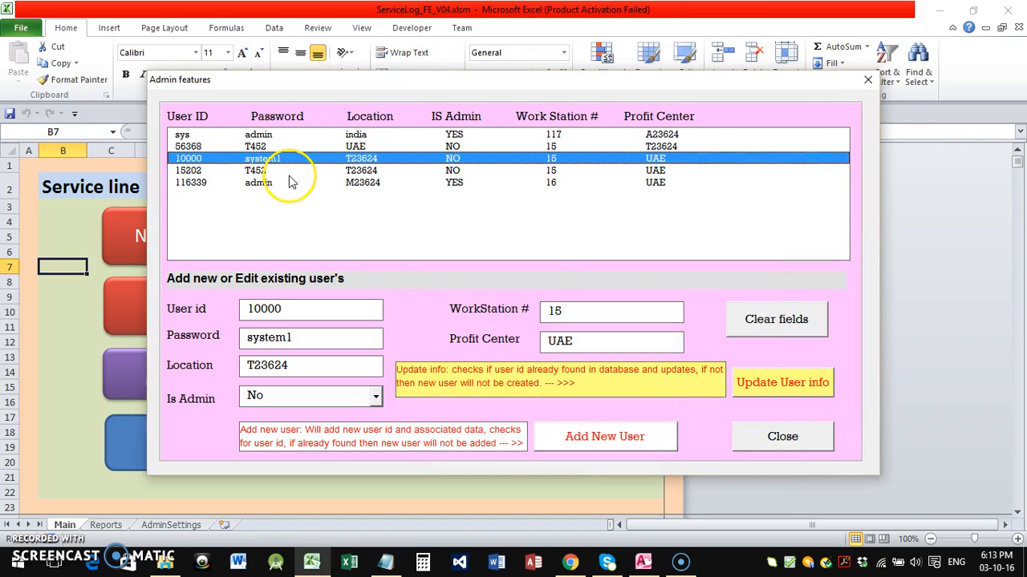
Step: Change the last listed user's location to UAE, update the user info, and dismiss the message
{"action": "left_click", "coordinate": [222, 184]}
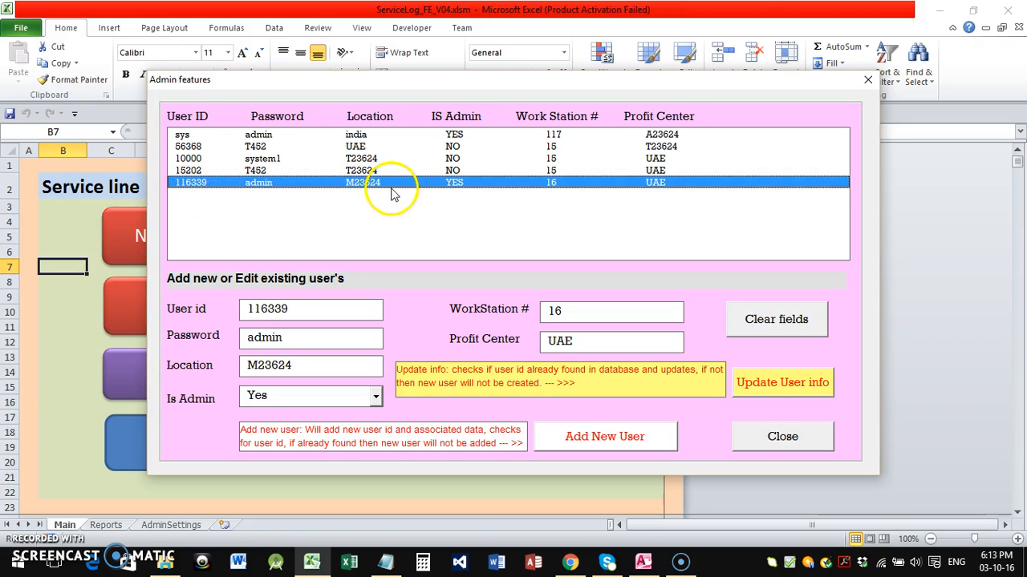
{"action": "left_click_drag", "start_coordinate": [329, 366], "coordinate": [225, 373]}
{"action": "type", "text": "UA"}
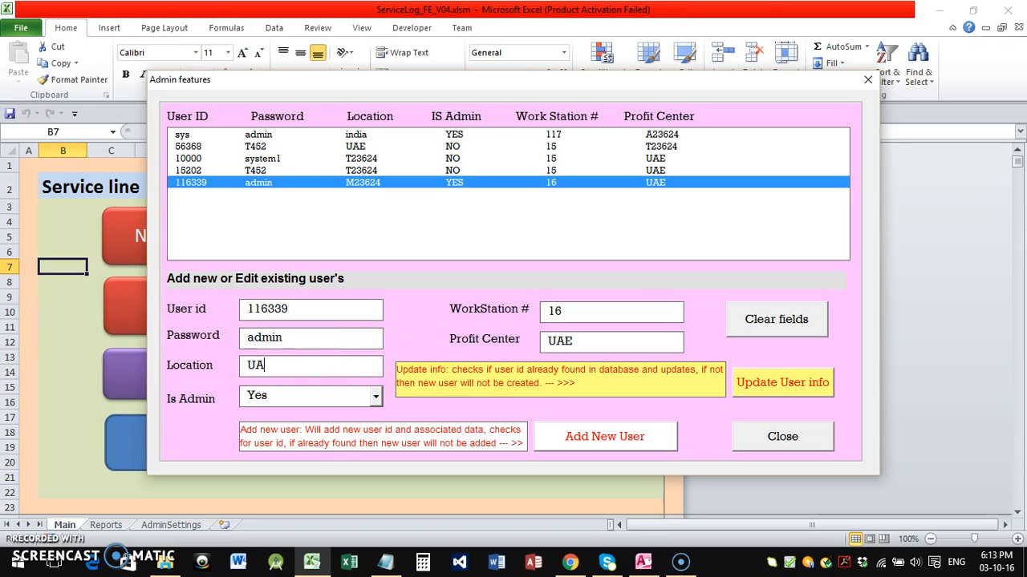
{"action": "type", "text": "E"}
{"action": "left_click", "coordinate": [786, 382]}
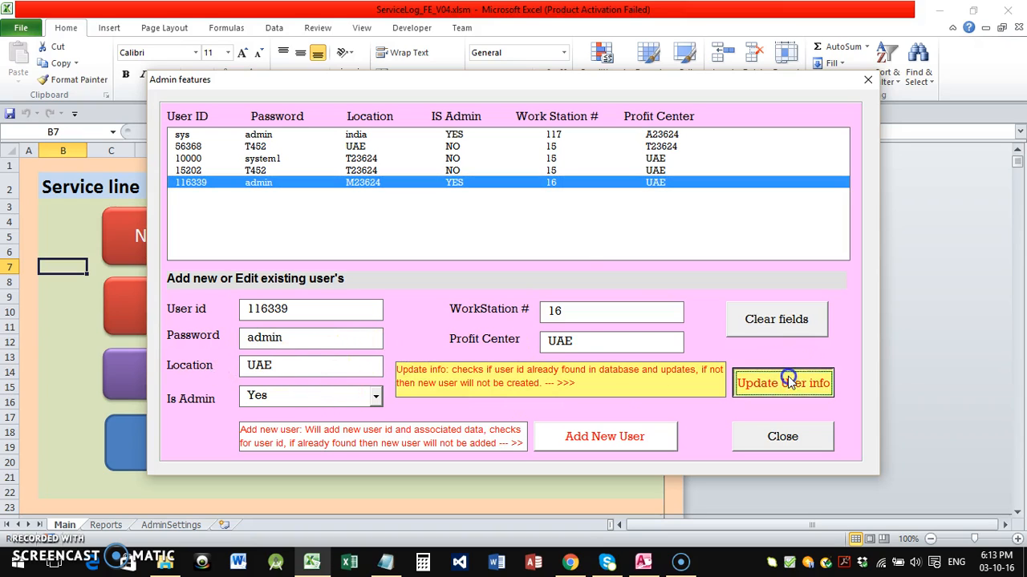
{"action": "left_click", "coordinate": [552, 334]}
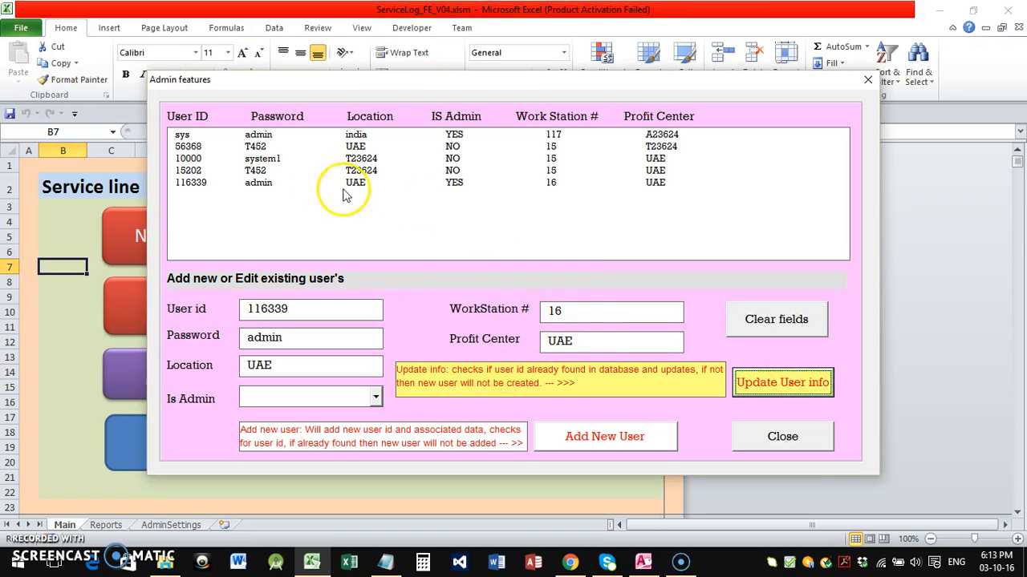
Step: Compare the locations and other details of the listed users
{"action": "left_click", "coordinate": [353, 147]}
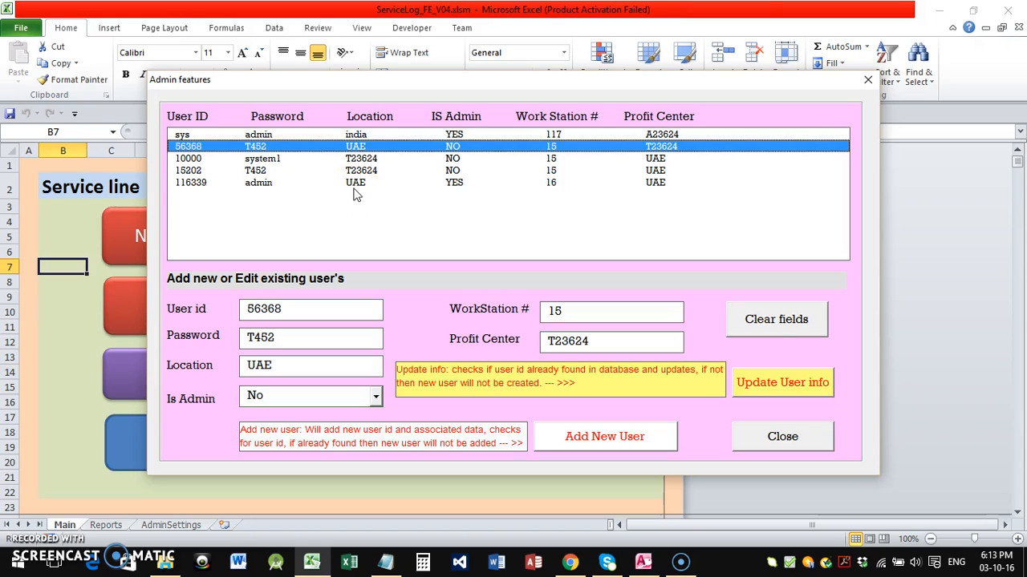
{"action": "left_click", "coordinate": [356, 183]}
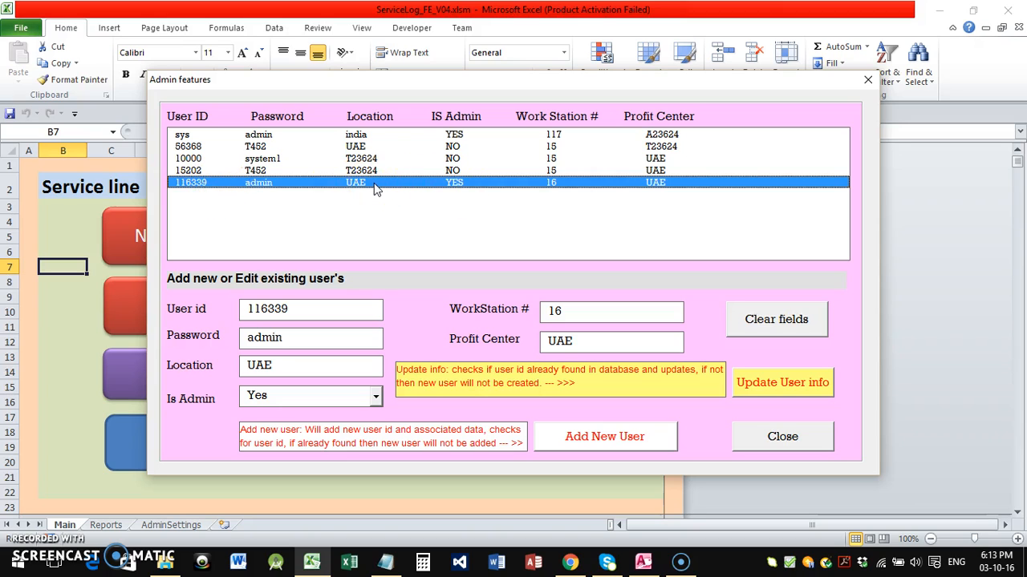
{"action": "left_click", "coordinate": [193, 158]}
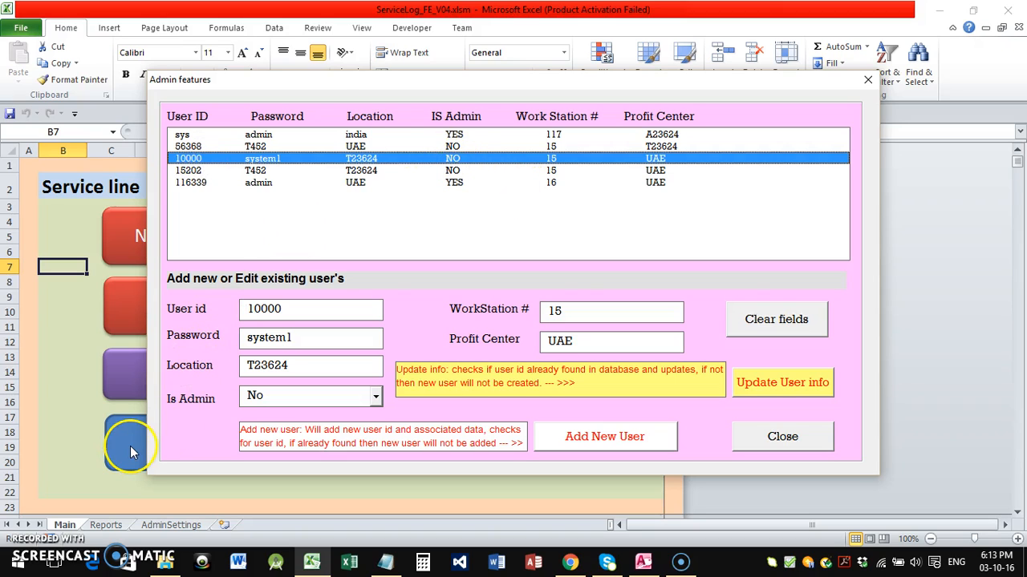
{"action": "left_click", "coordinate": [350, 183]}
{"action": "left_click", "coordinate": [362, 159]}
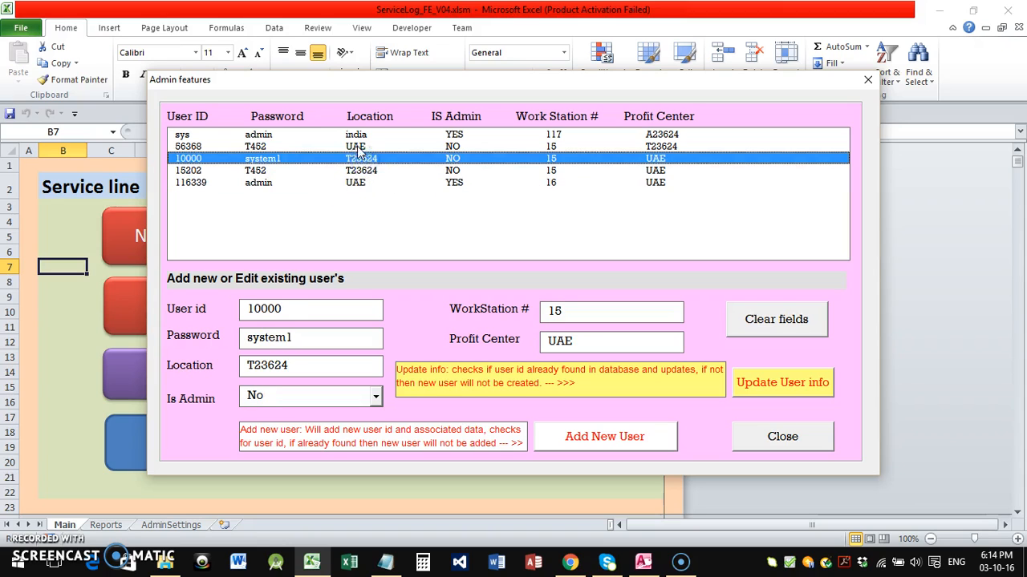
{"action": "left_click", "coordinate": [359, 149]}
{"action": "left_click", "coordinate": [357, 136]}
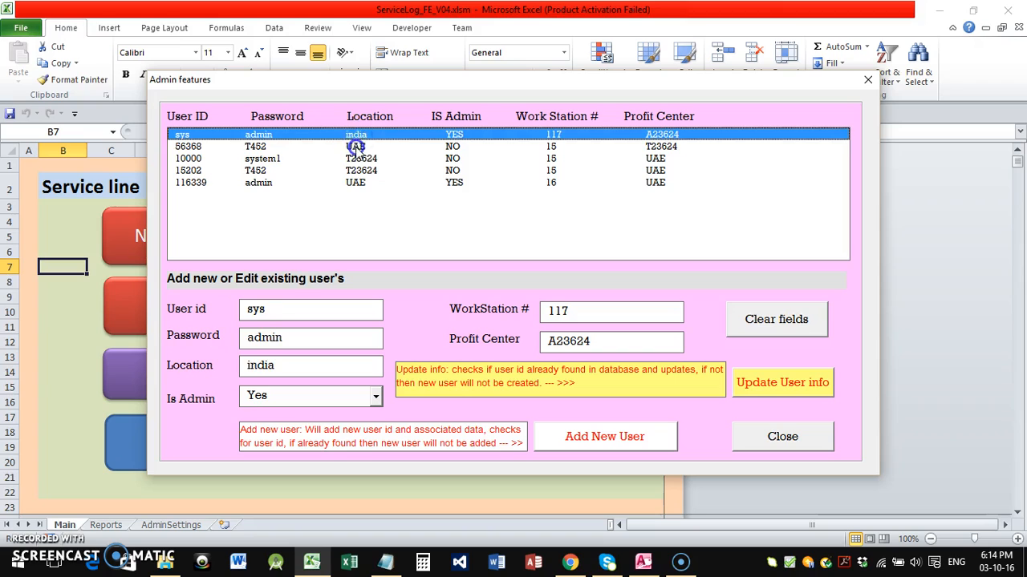
Step: Select the first UAE user below the sys account and examine the password, workstation, profit center and user ID fields
{"action": "left_click", "coordinate": [356, 150]}
{"action": "left_click", "coordinate": [308, 313]}
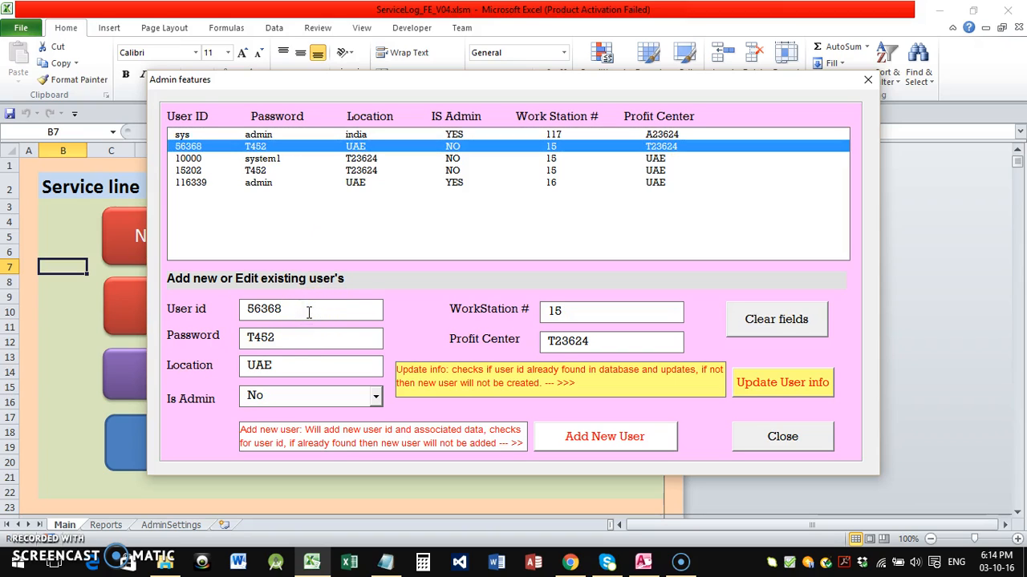
{"action": "left_click_drag", "start_coordinate": [282, 342], "coordinate": [241, 344]}
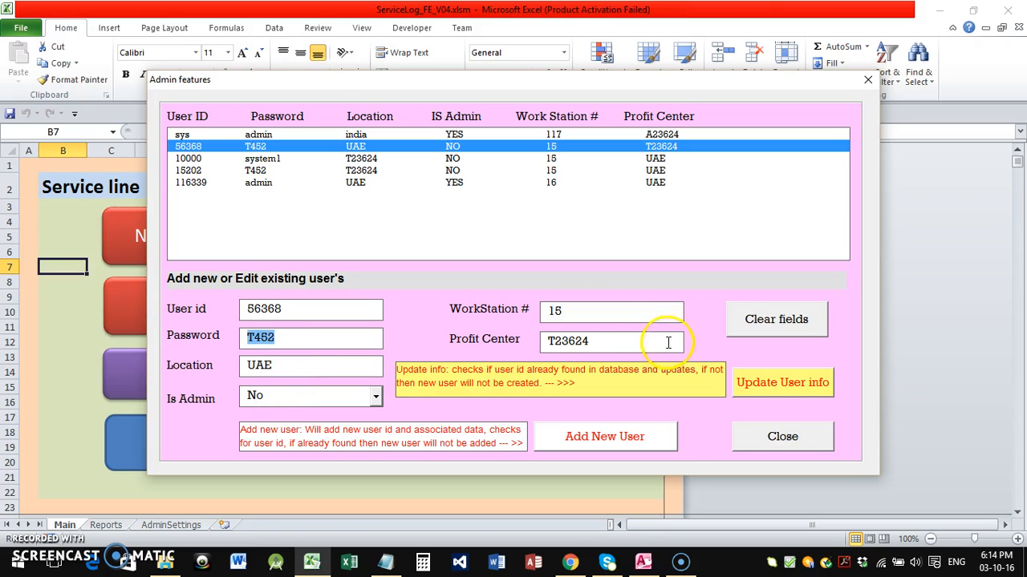
{"action": "left_click_drag", "start_coordinate": [597, 312], "coordinate": [533, 311]}
{"action": "left_click_drag", "start_coordinate": [602, 340], "coordinate": [529, 346]}
{"action": "left_click_drag", "start_coordinate": [315, 310], "coordinate": [230, 314]}
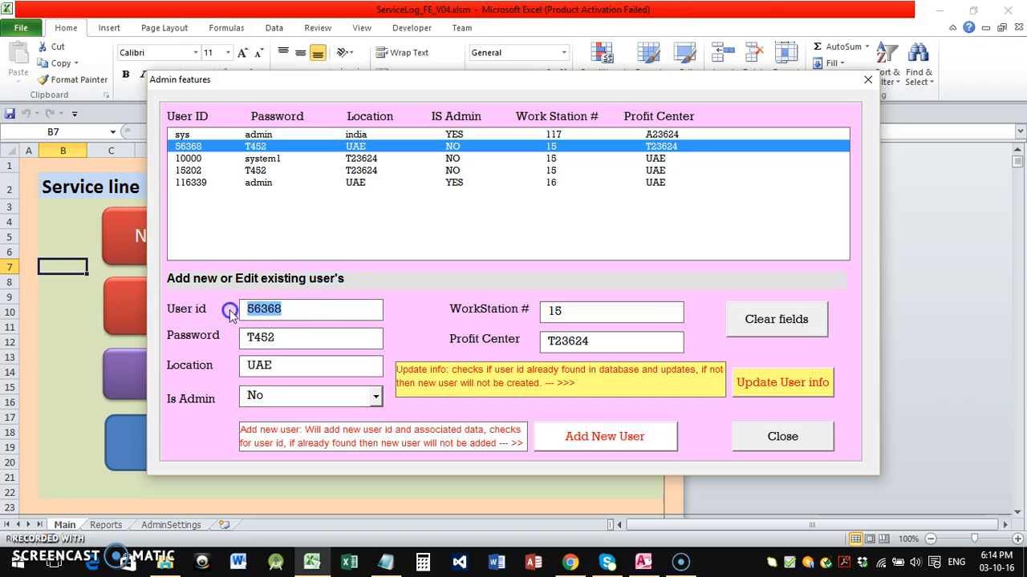
Step: Clear the user fields, enter user1 as the new user ID, and fill in the account password
{"action": "left_click", "coordinate": [741, 329]}
{"action": "left_click", "coordinate": [304, 313]}
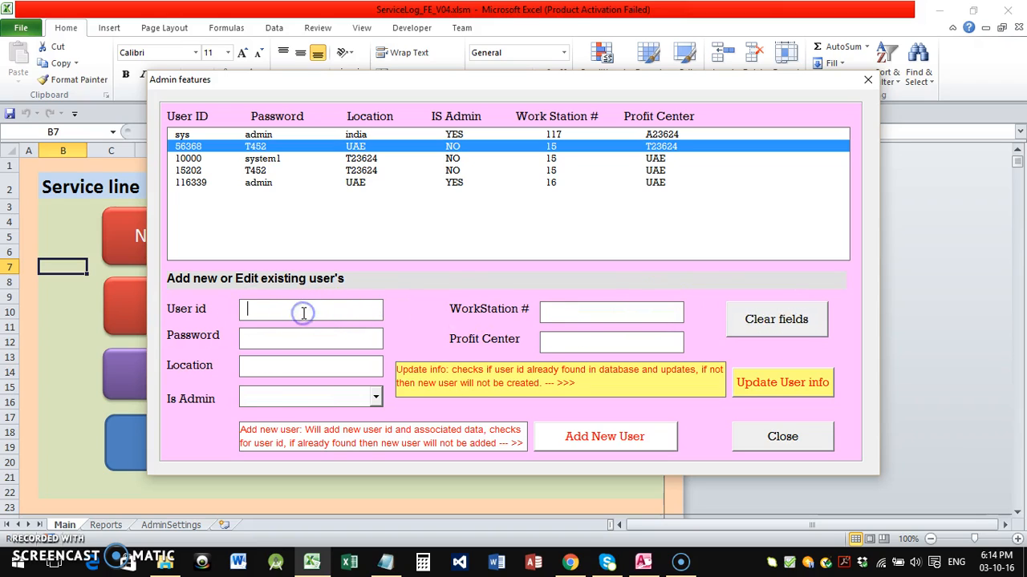
{"action": "type", "text": "user1"}
{"action": "left_click", "coordinate": [277, 339]}
{"action": "type", "text": "p"}
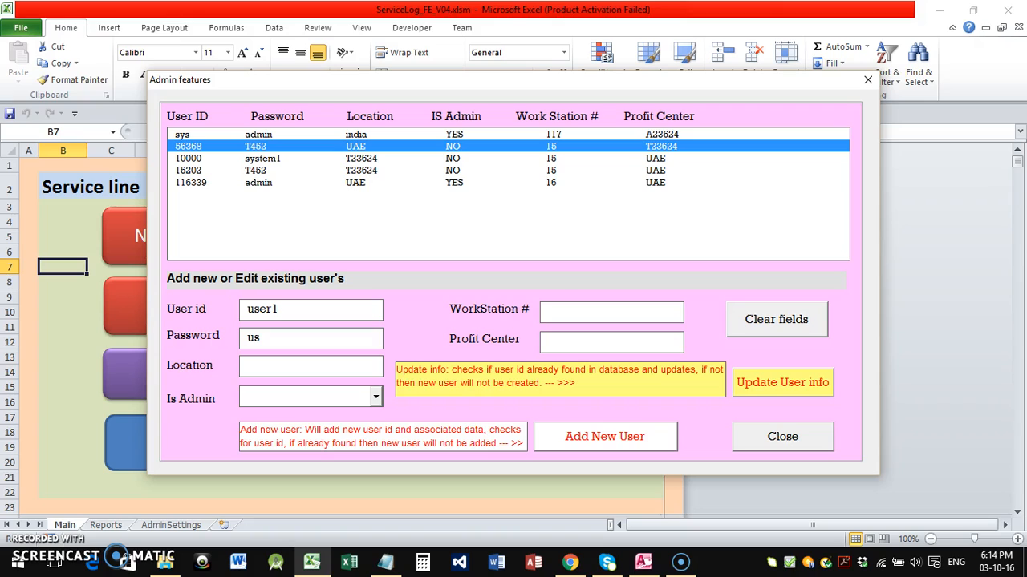
Step: Set location UAE, Is Admin No, workstation 117 and profit center AM20938, add the new user, and dismiss the message
{"action": "left_click", "coordinate": [261, 367]}
{"action": "left_click", "coordinate": [293, 399]}
{"action": "left_click", "coordinate": [273, 425]}
{"action": "left_click", "coordinate": [578, 306]}
{"action": "left_click", "coordinate": [584, 342]}
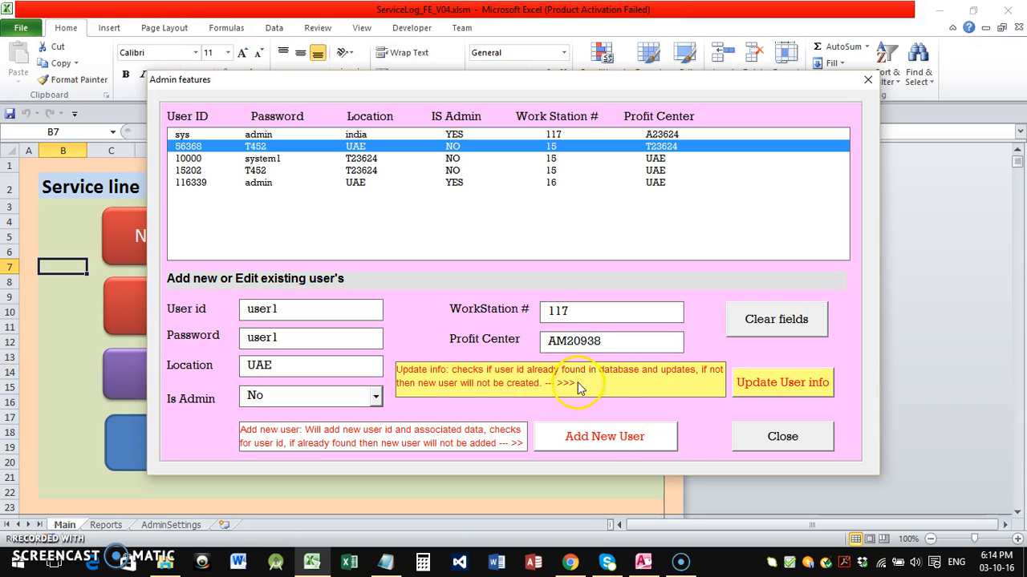
{"action": "left_click", "coordinate": [604, 435]}
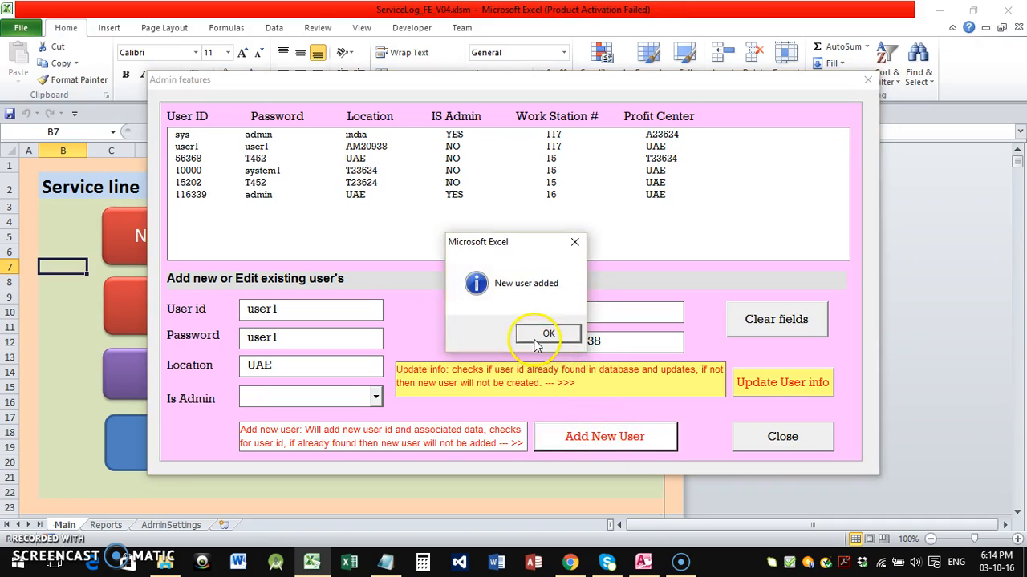
{"action": "left_click", "coordinate": [539, 338]}
Step: Select the newly added user, check the profit center field, and close the admin features
{"action": "left_click", "coordinate": [187, 147]}
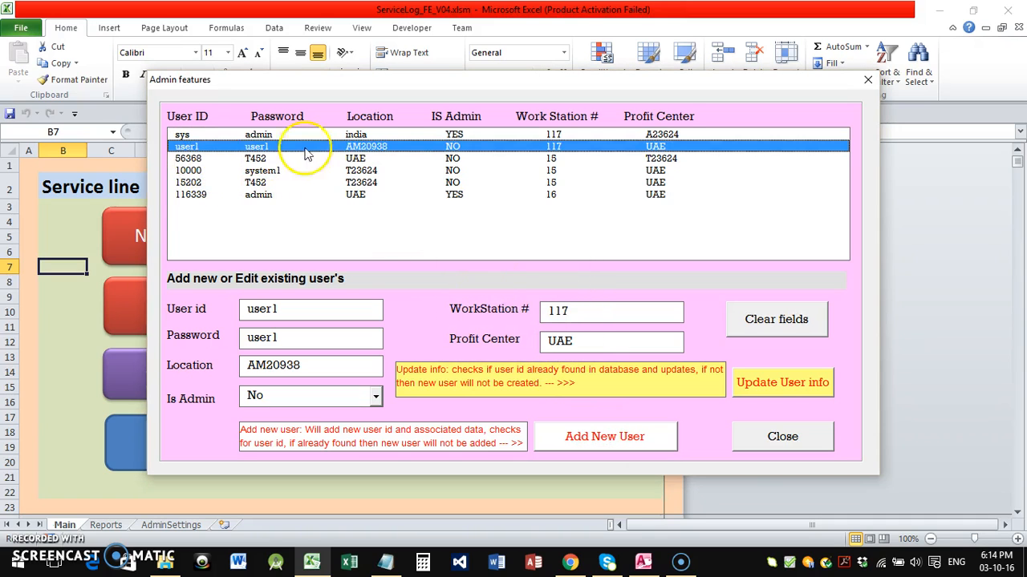
{"action": "left_click_drag", "start_coordinate": [584, 341], "coordinate": [551, 343]}
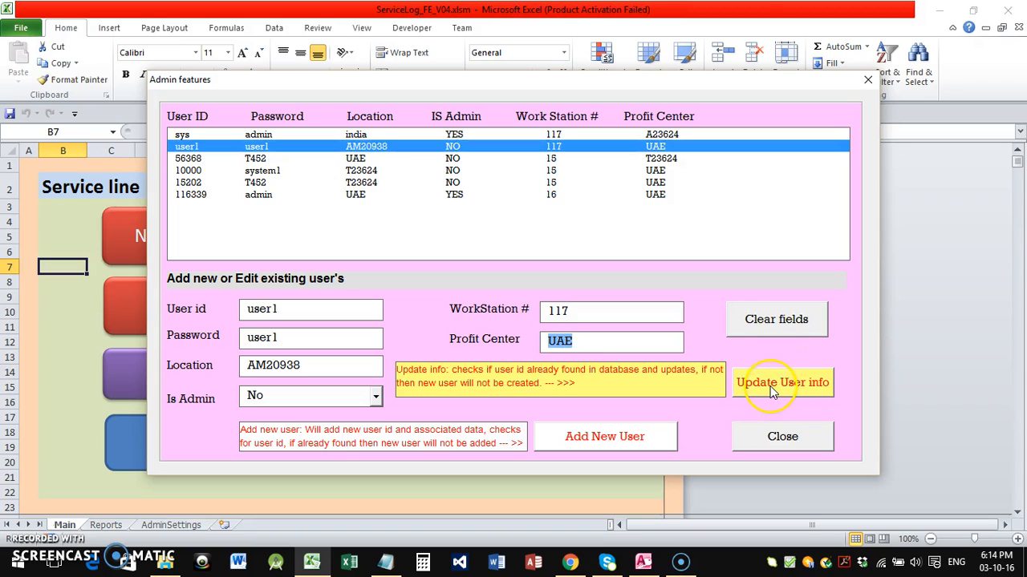
{"action": "left_click", "coordinate": [744, 441]}
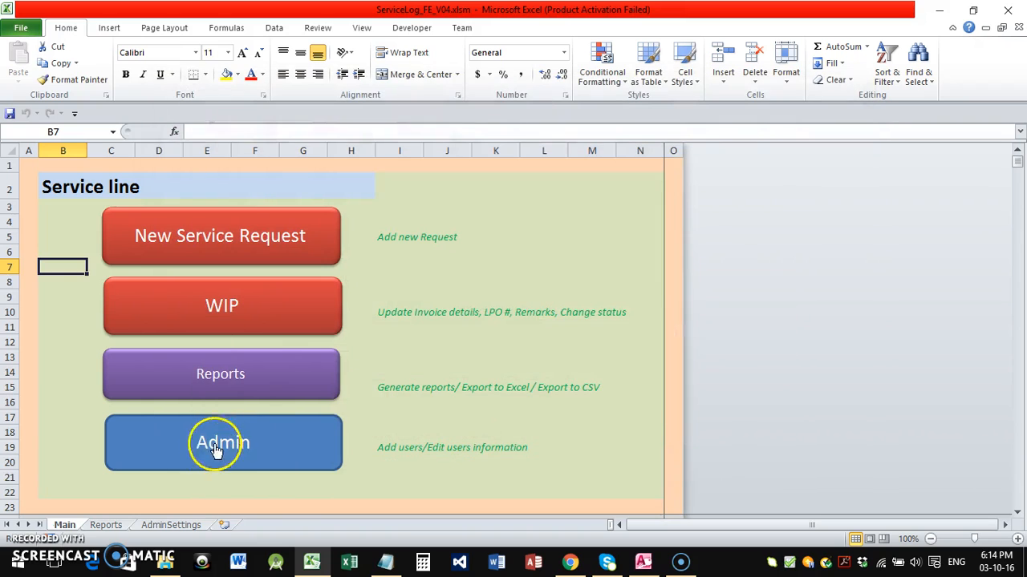
Step: Reopen the admin features, set Is Admin to Yes for user1, and close the form without updating the user info
{"action": "left_click", "coordinate": [186, 457]}
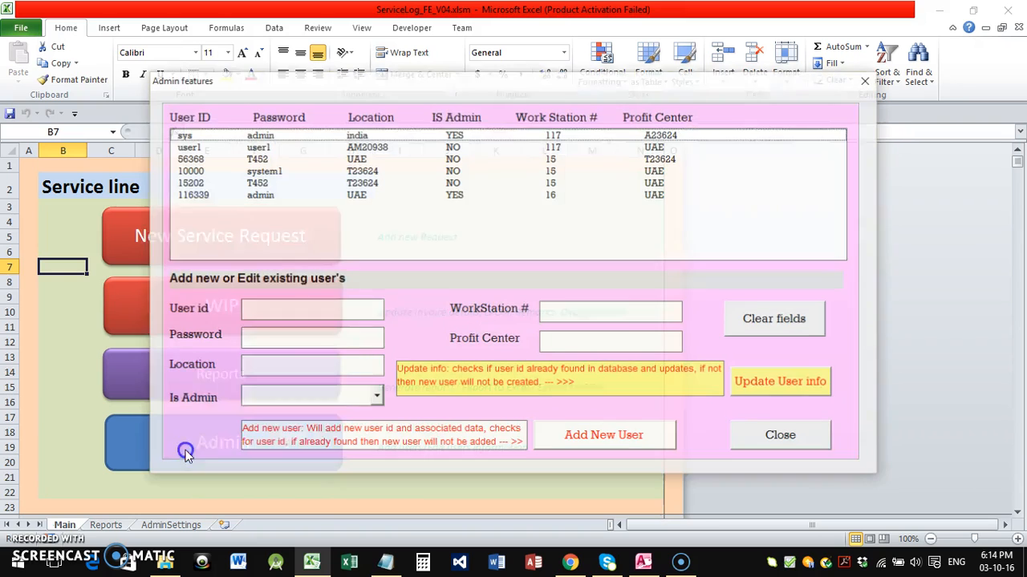
{"action": "left_click", "coordinate": [268, 148]}
{"action": "left_click", "coordinate": [271, 135]}
{"action": "left_click", "coordinate": [267, 147]}
{"action": "left_click", "coordinate": [374, 397]}
{"action": "left_click", "coordinate": [265, 414]}
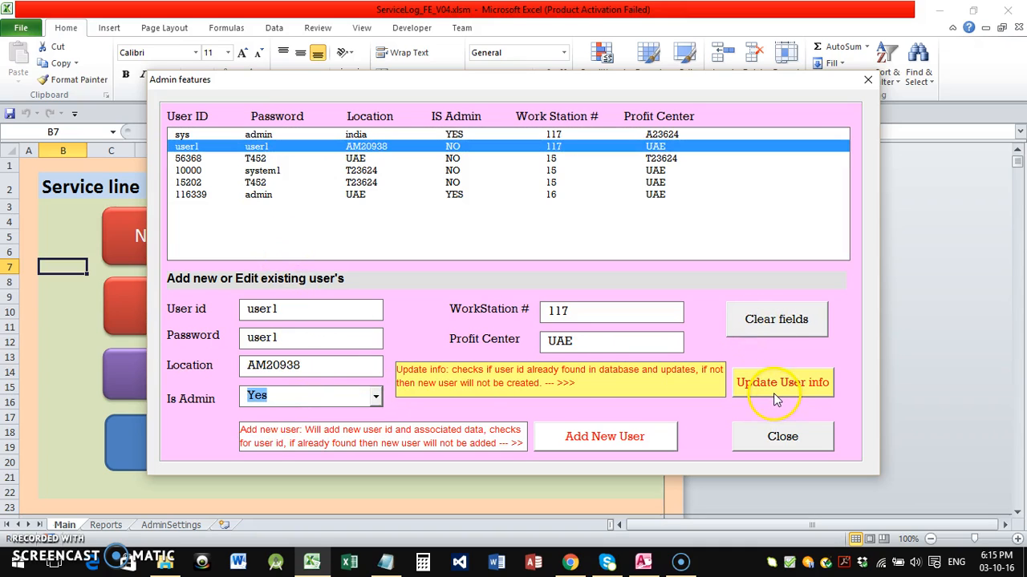
{"action": "left_click", "coordinate": [782, 437]}
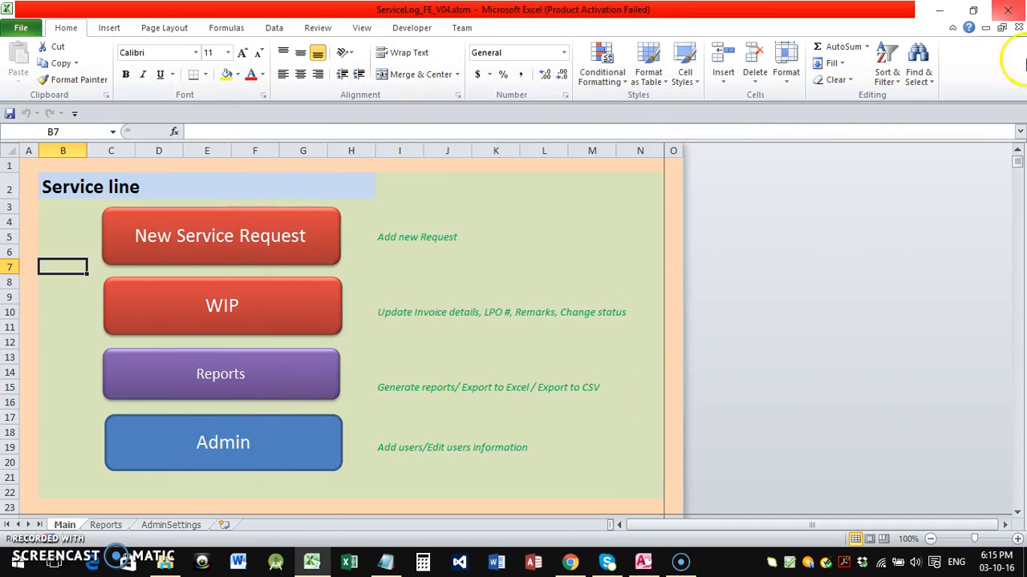
Step: Close the service log workbook and exit Excel
{"action": "left_click", "coordinate": [1019, 27]}
{"action": "left_click", "coordinate": [449, 304]}
{"action": "left_click", "coordinate": [1008, 9]}
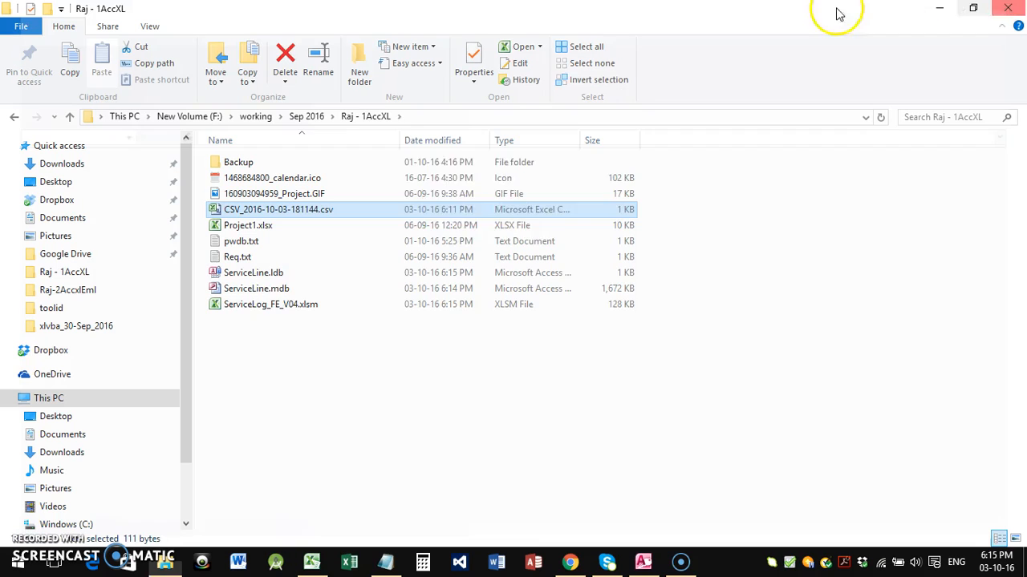
Step: Open CSV_2016-10-03-181144.csv from the project folder to view its records, and close it
{"action": "left_click", "coordinate": [271, 386]}
{"action": "left_click", "coordinate": [233, 208]}
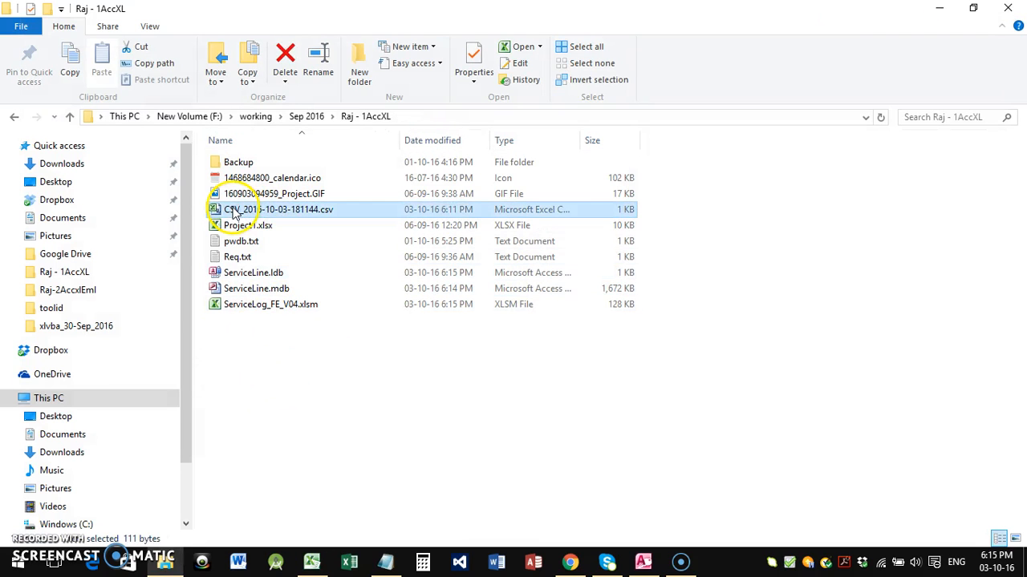
{"action": "double_click", "coordinate": [234, 208]}
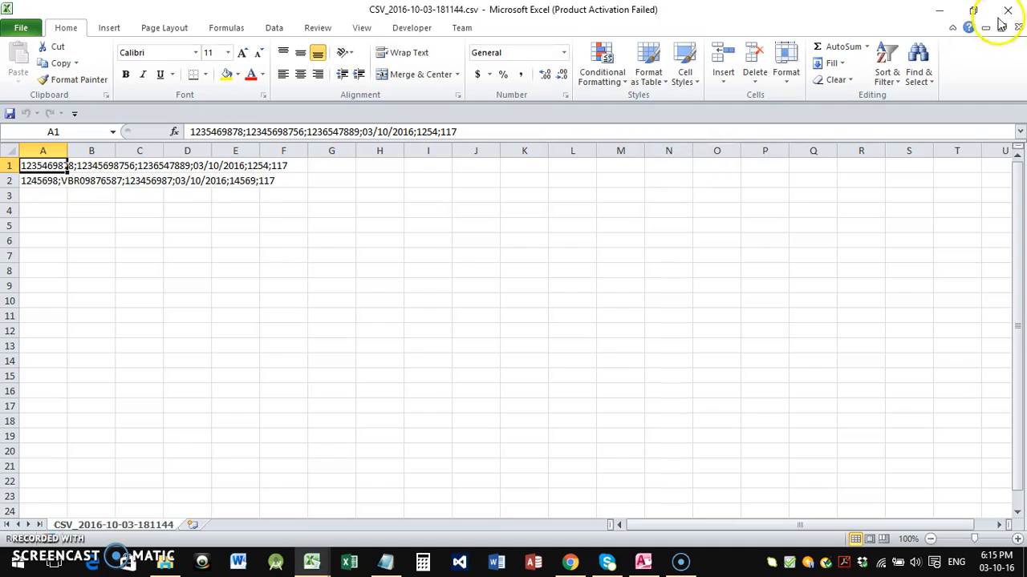
{"action": "left_click", "coordinate": [1007, 9]}
Step: Open ServiceLog_FE_V04.xlsm, dismiss the activation wizard, and copy the non-admin user's ID from Notepad into the login form
{"action": "double_click", "coordinate": [244, 310]}
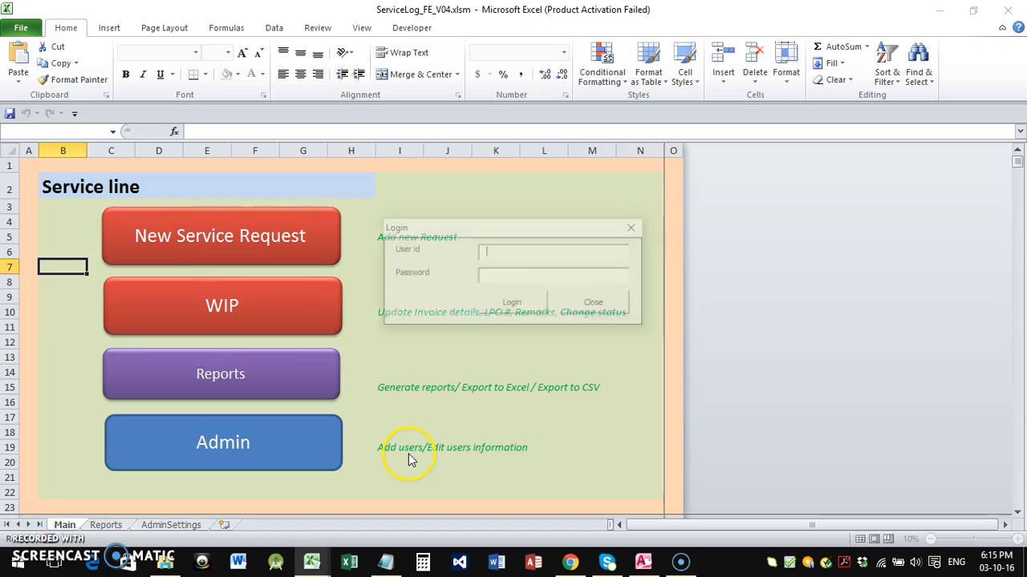
{"action": "left_click", "coordinate": [389, 562]}
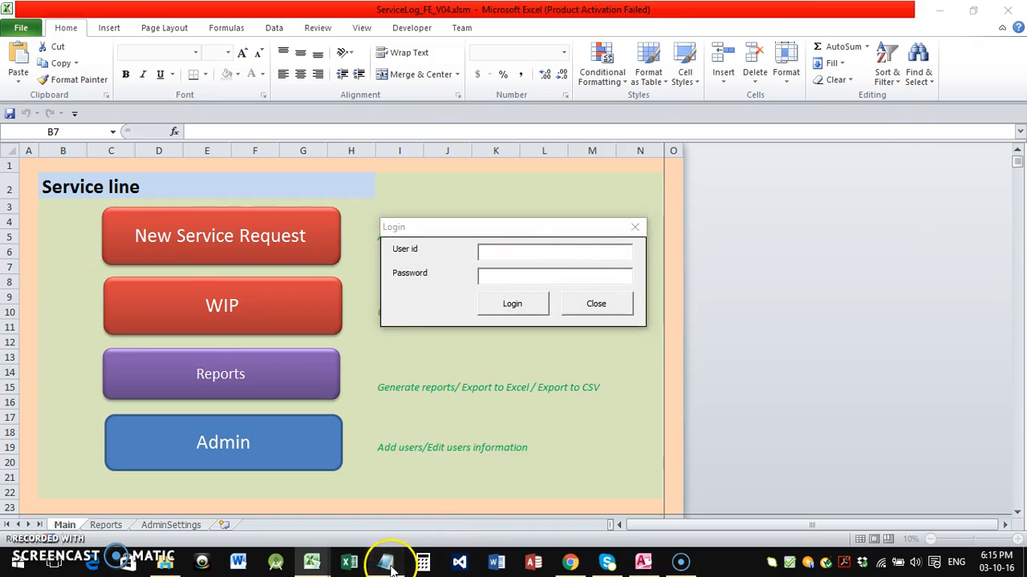
{"action": "left_click_drag", "start_coordinate": [454, 101], "coordinate": [426, 102]}
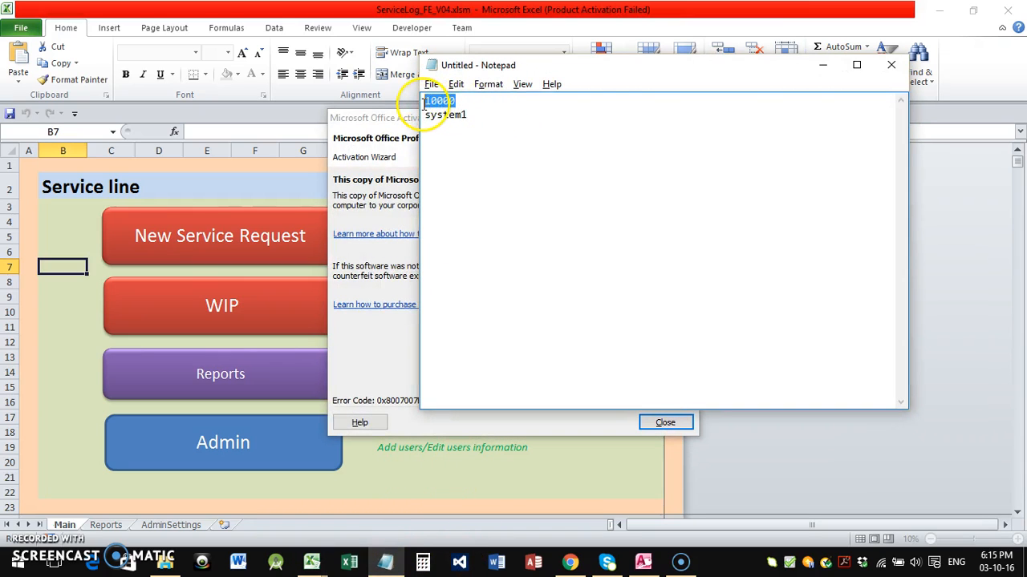
{"action": "left_click", "coordinate": [822, 65]}
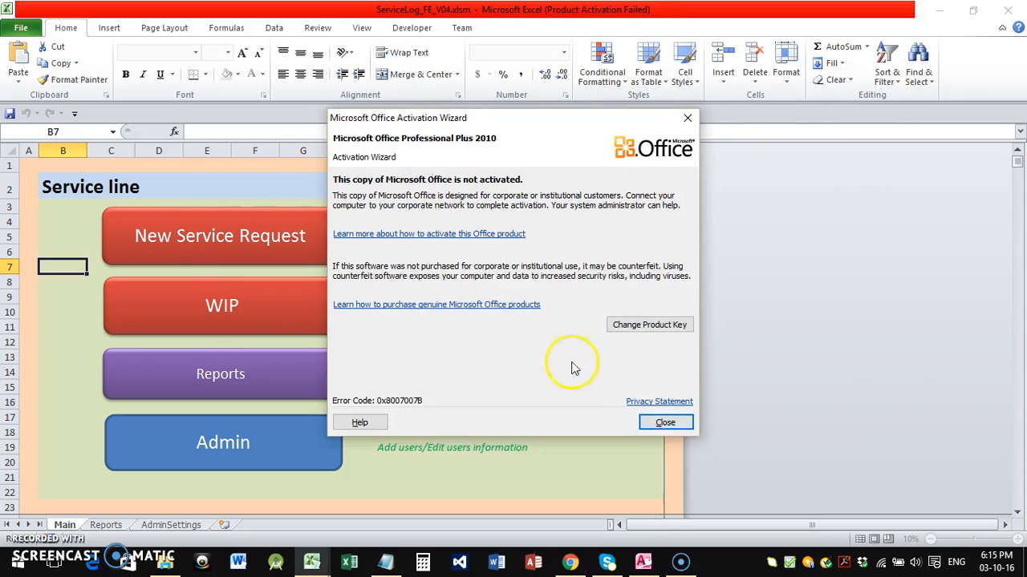
{"action": "left_click", "coordinate": [651, 422]}
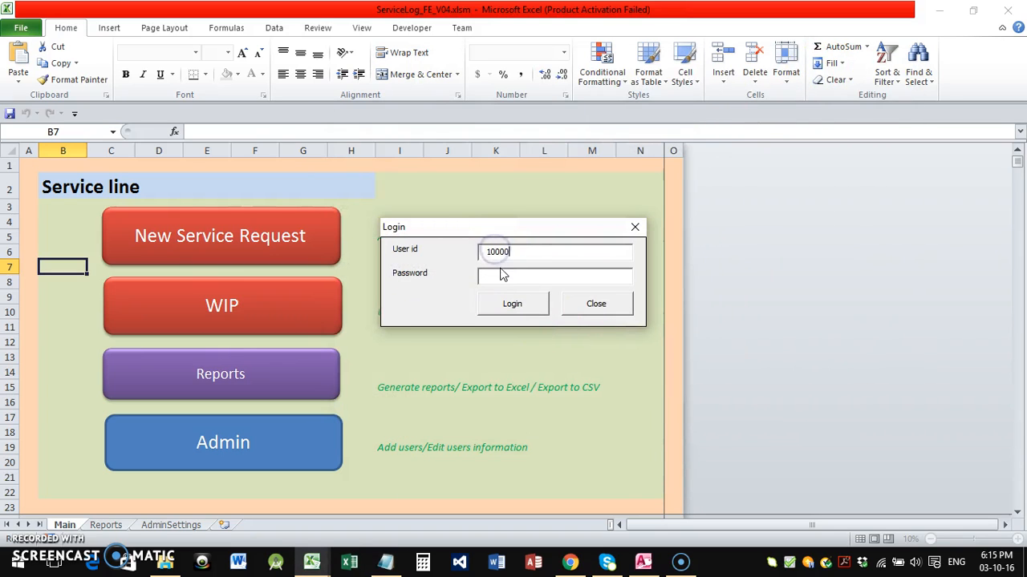
Step: Copy the account password from Notepad into the login form and log in
{"action": "left_click", "coordinate": [386, 563]}
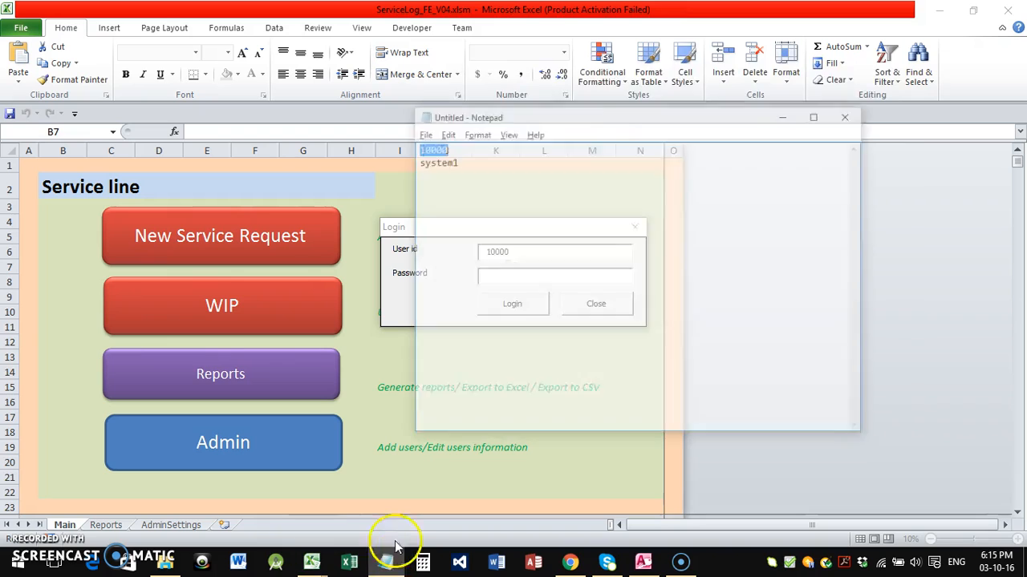
{"action": "left_click_drag", "start_coordinate": [467, 114], "coordinate": [417, 116]}
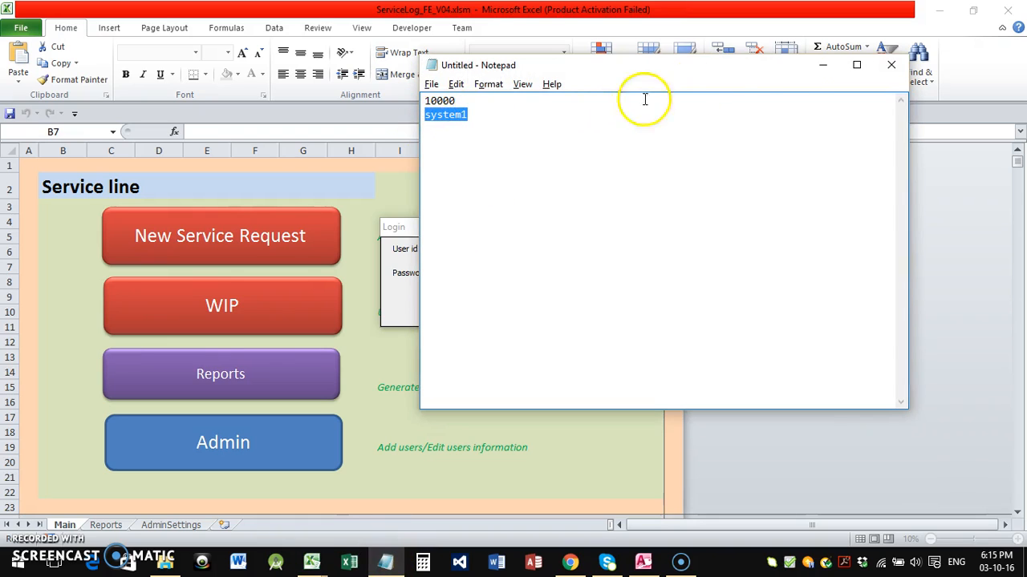
{"action": "left_click", "coordinate": [822, 65]}
{"action": "left_click", "coordinate": [532, 275]}
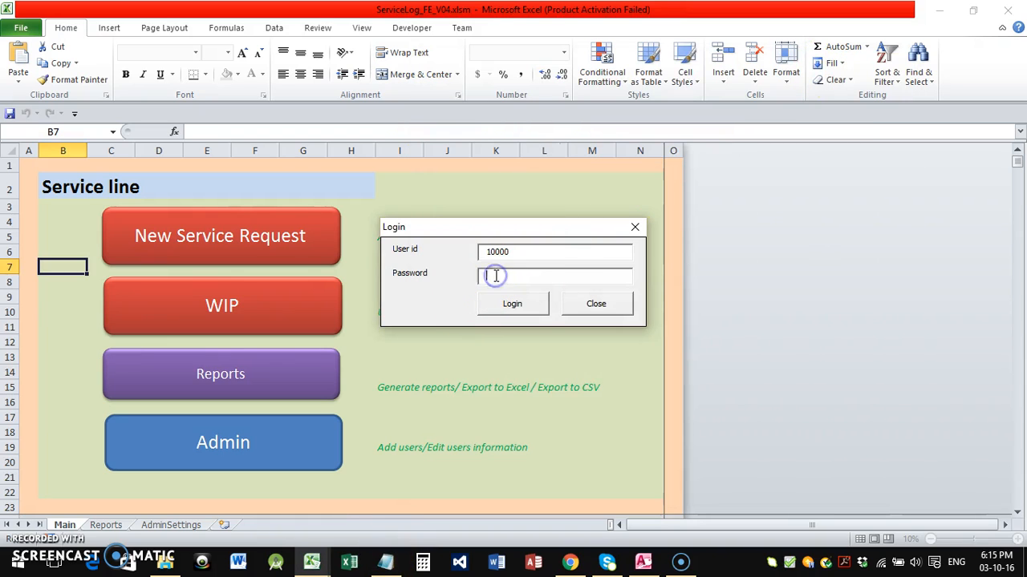
{"action": "left_click", "coordinate": [510, 306]}
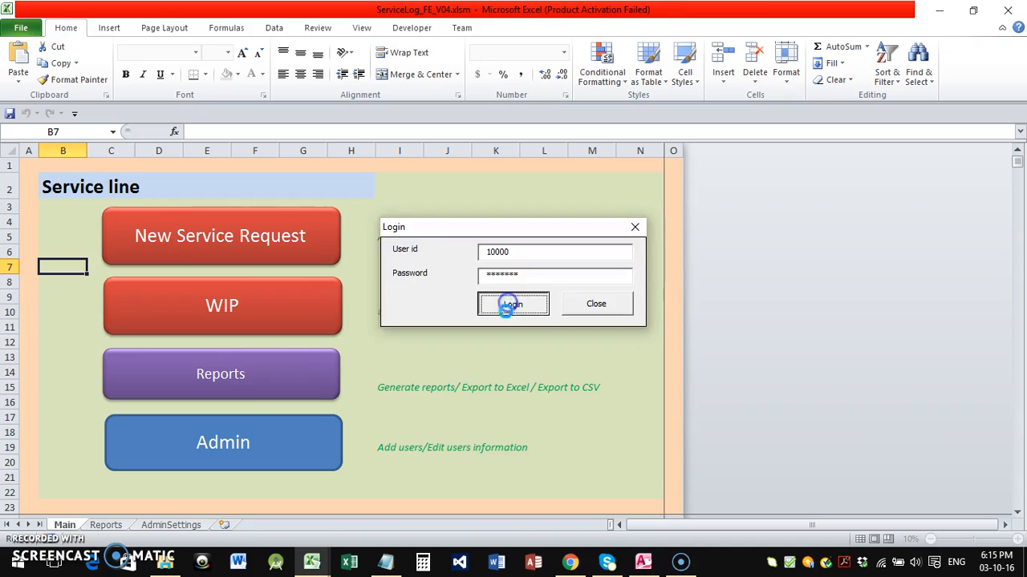
Step: Try to open the admin features as the non-admin user, and dismiss the message
{"action": "left_click", "coordinate": [261, 447]}
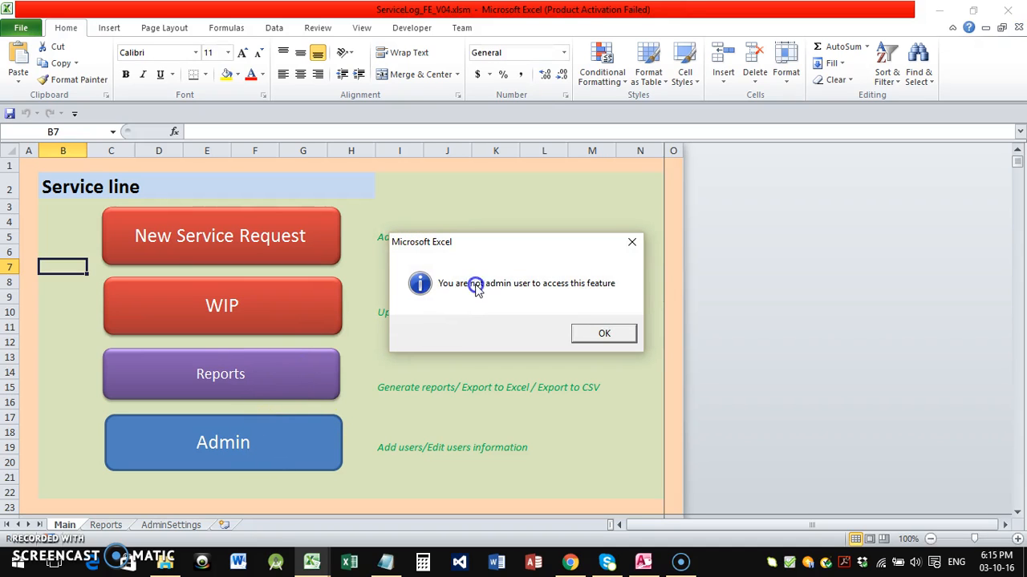
{"action": "left_click", "coordinate": [603, 335]}
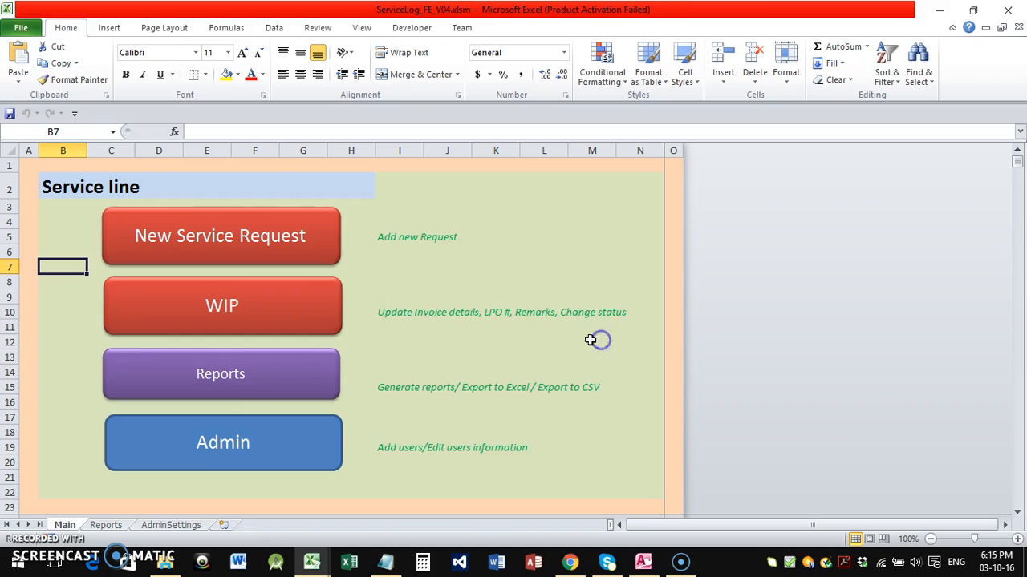